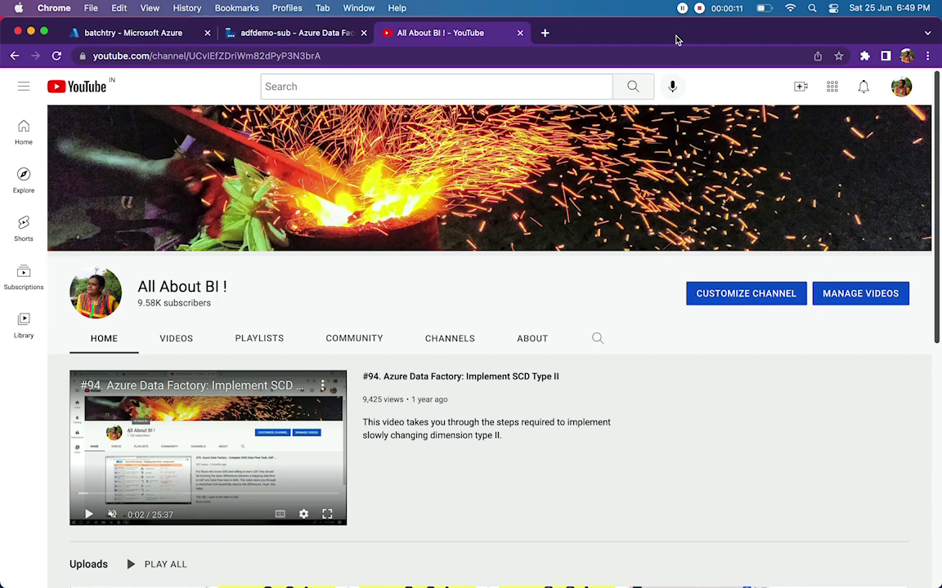
# Step: Open pipeline1 in the adfdemo-sub data factory and move the Custom1 activity slightly on the canvas
pyautogui.click(315, 37)
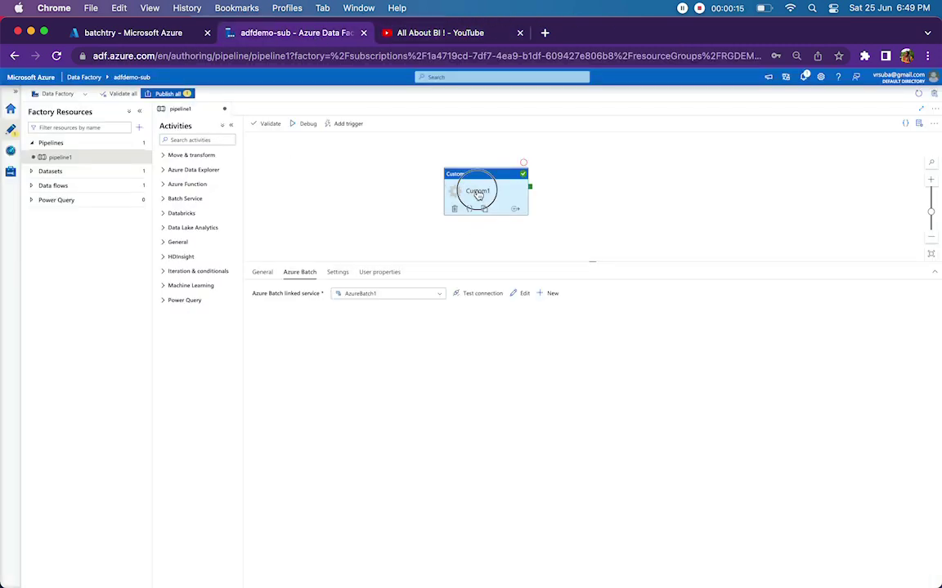
pyautogui.moveTo(479, 193); pyautogui.dragTo(433, 188)
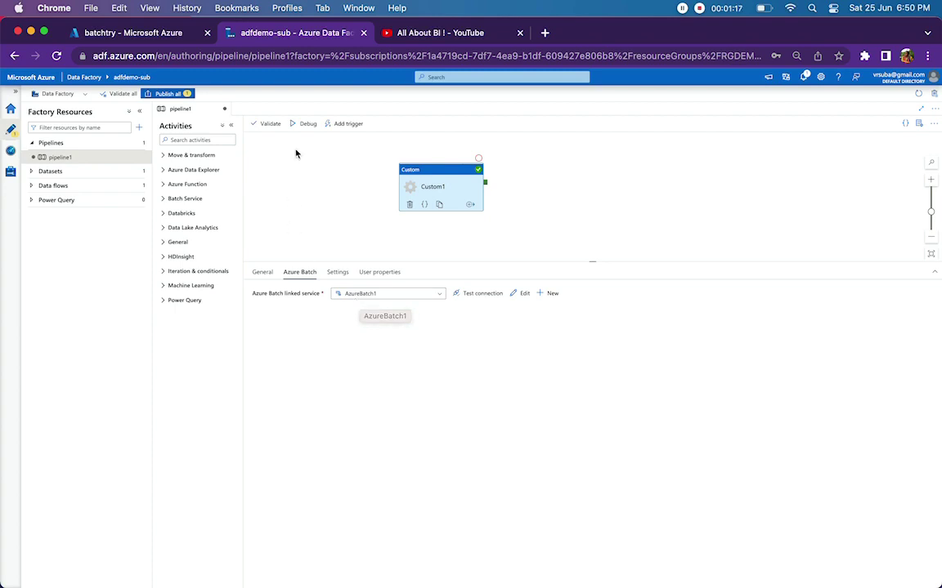
# Step: Search the Azure portal for "bat" and open the Batch accounts list
pyautogui.click(103, 33)
pyautogui.click(23, 98)
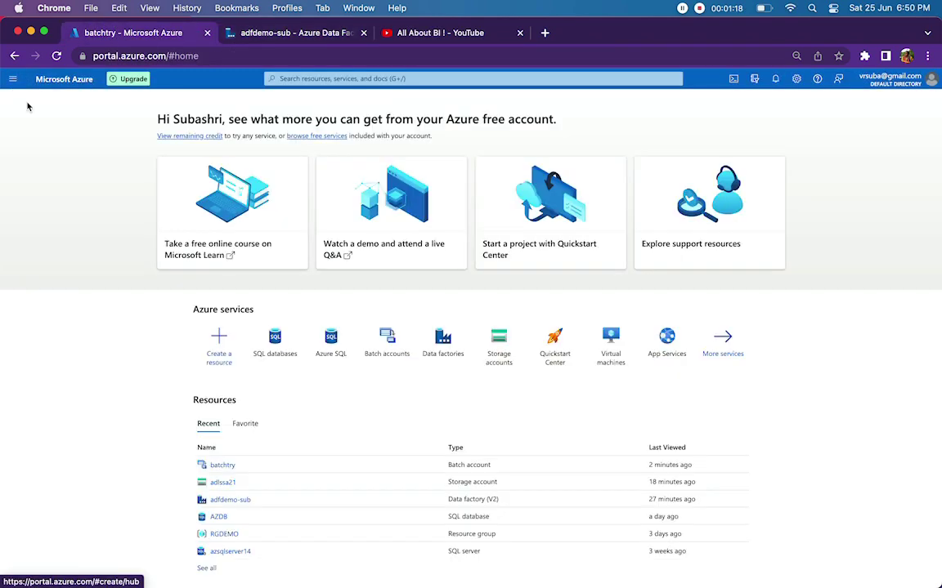
pyautogui.click(346, 78)
pyautogui.write('bat')
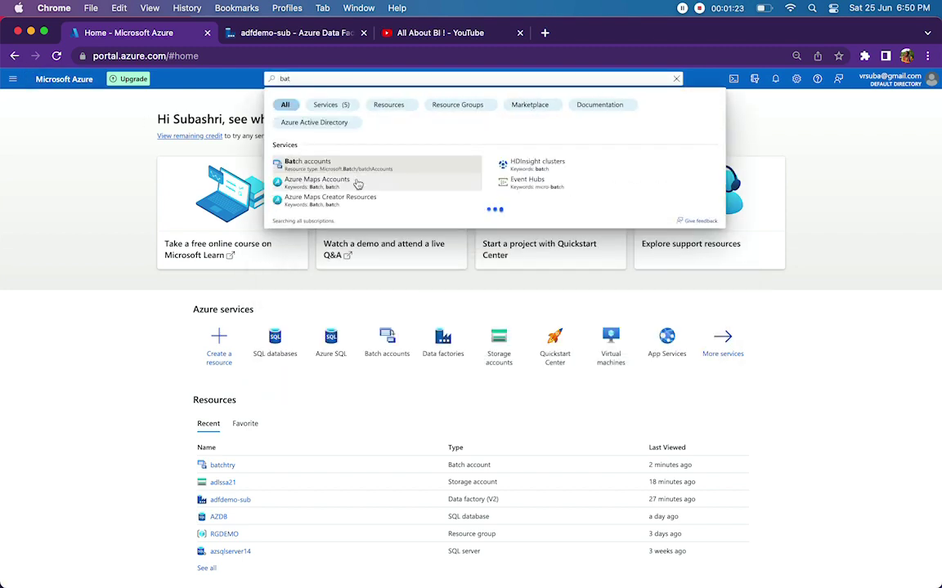
pyautogui.click(317, 167)
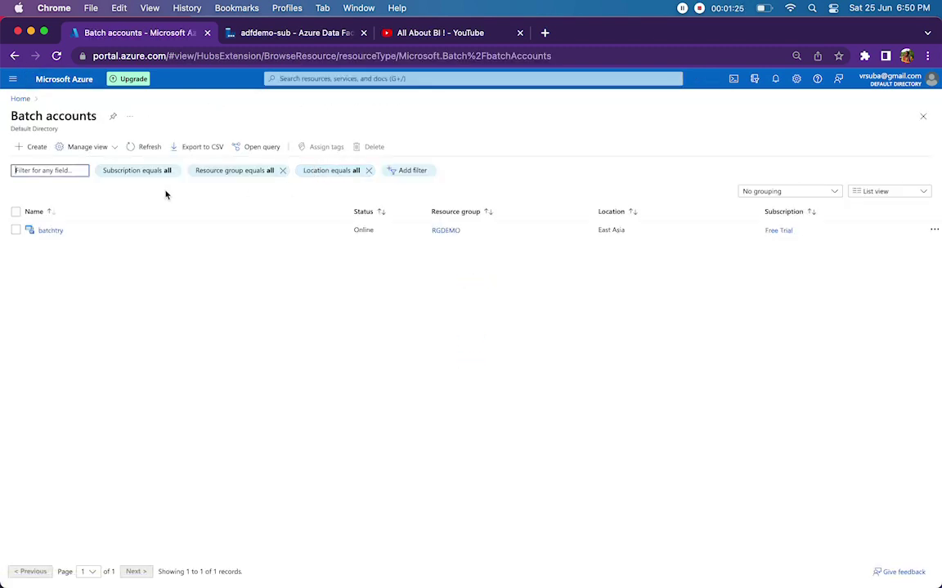
# Step: View the New Batch account creation form and return to the Batch accounts list
pyautogui.click(31, 148)
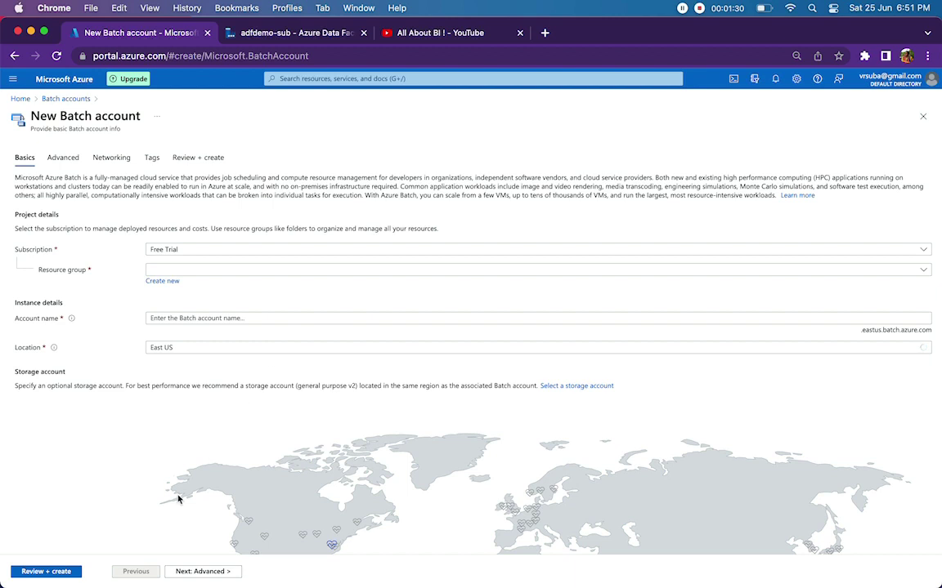
pyautogui.click(62, 98)
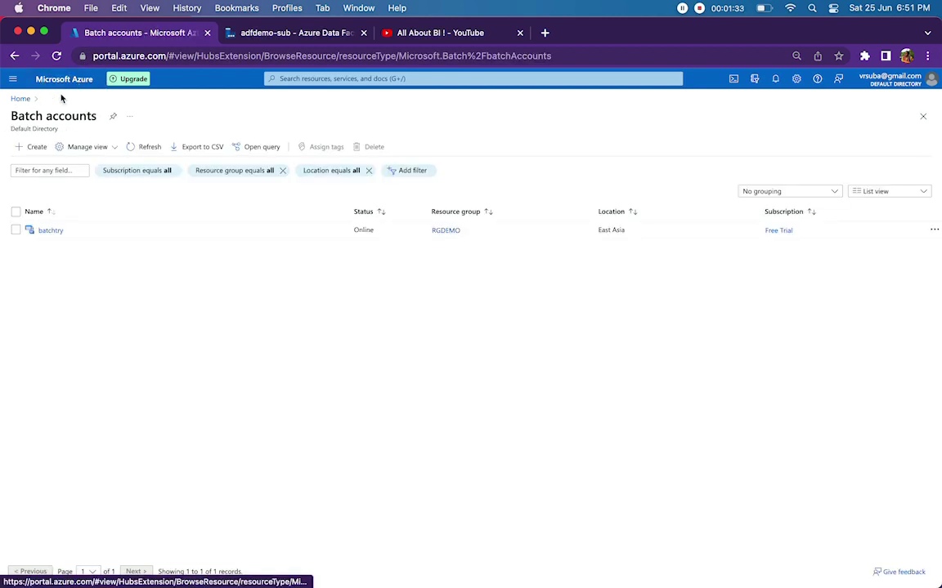
# Step: Examine the batchtry account's quotas for total dedicated vCPUs and the Av2 Series, then return to the Batch accounts list
pyautogui.click(48, 232)
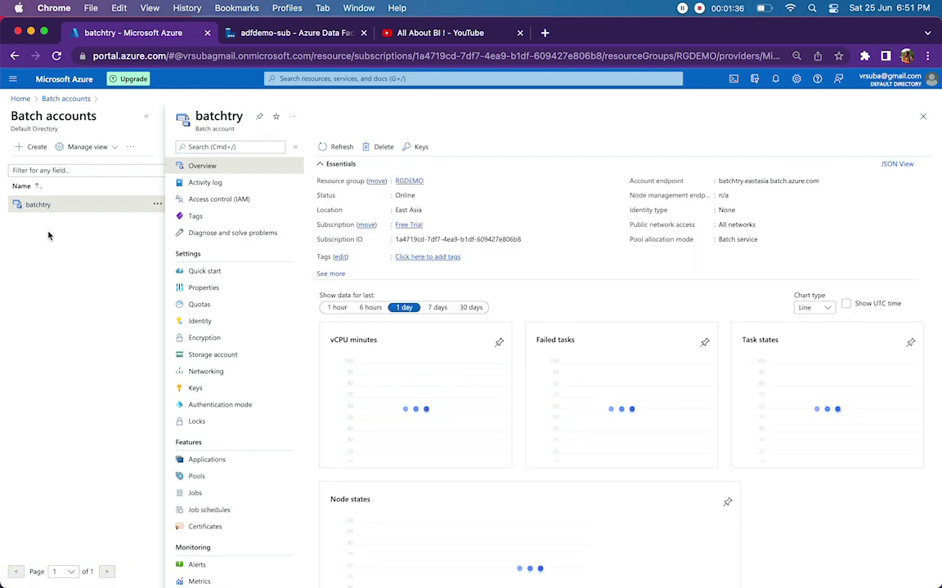
pyautogui.click(199, 309)
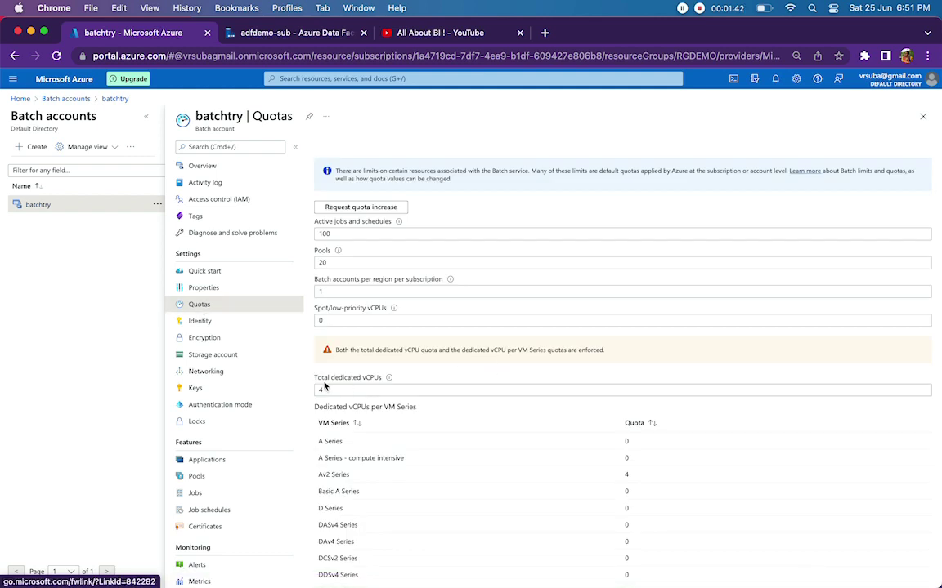
pyautogui.tripleClick(402, 375)
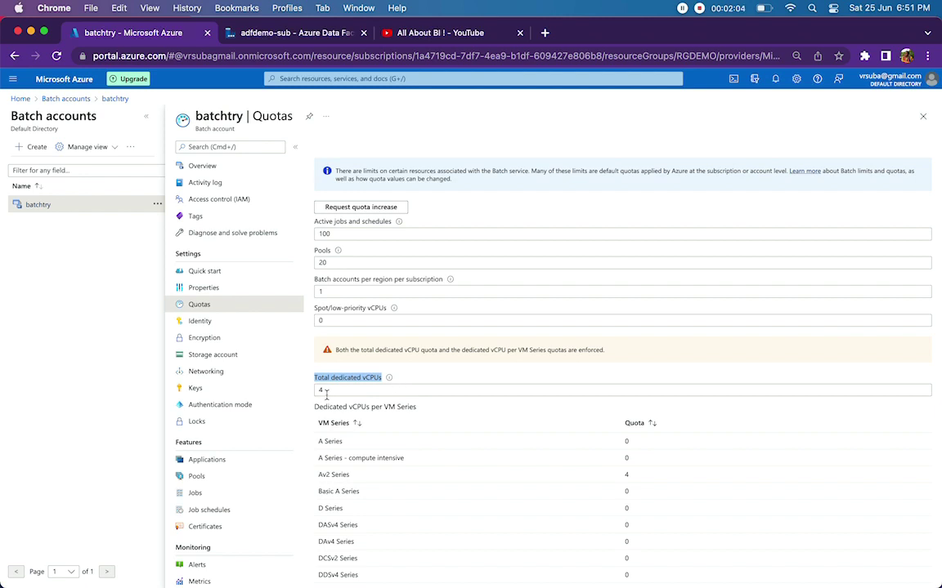
pyautogui.moveTo(383, 391); pyautogui.dragTo(300, 391)
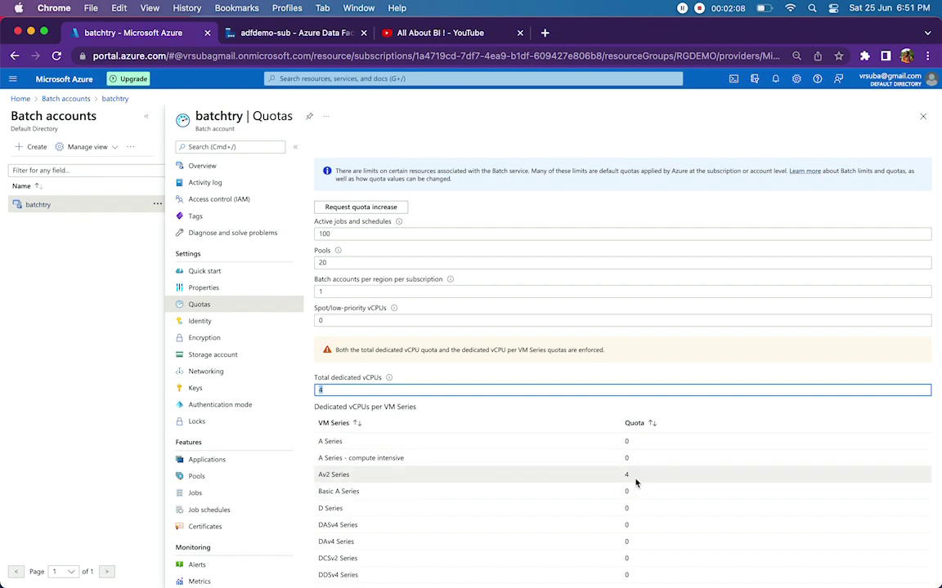
pyautogui.click(344, 475)
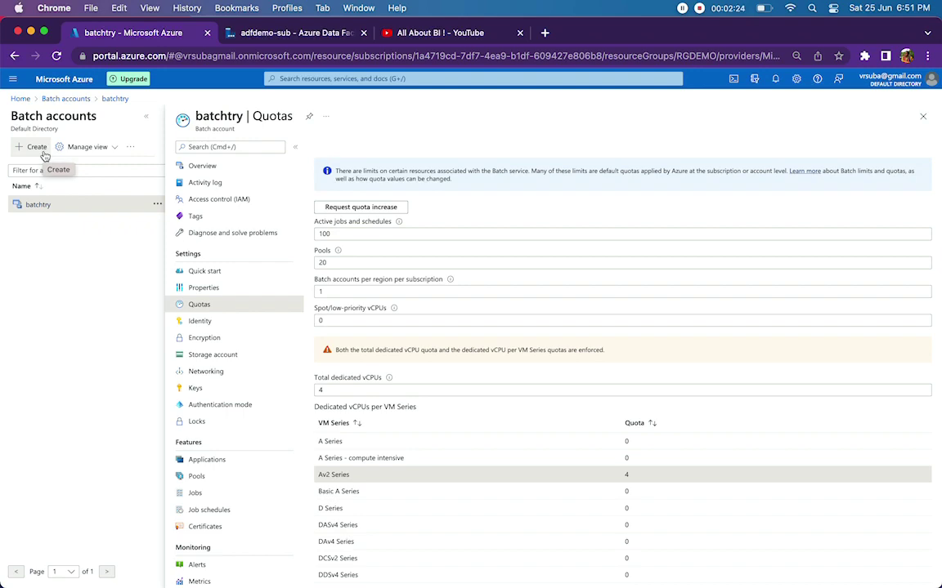
pyautogui.click(64, 98)
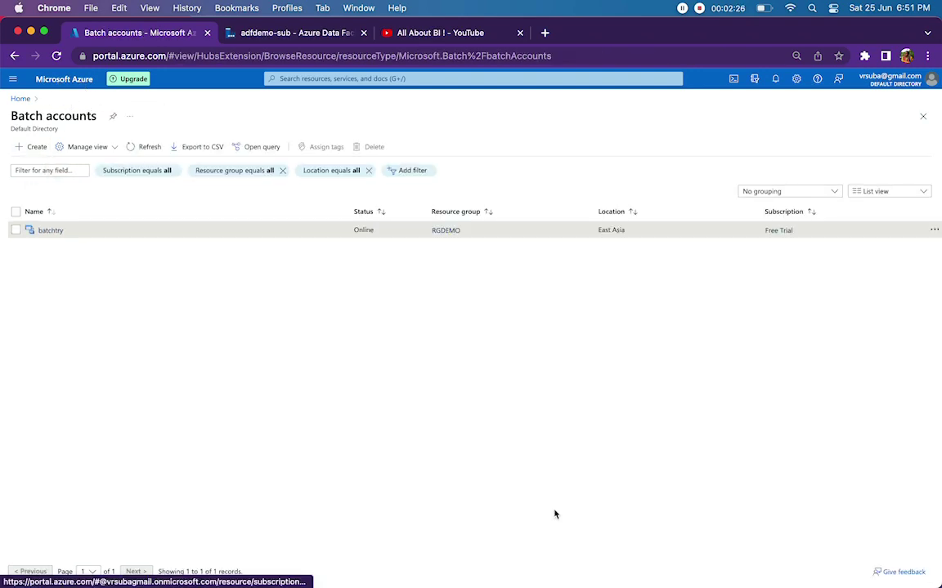
# Step: Switch to Batch Explorer and open the dashboard of the batchtry account
pyautogui.click(745, 564)
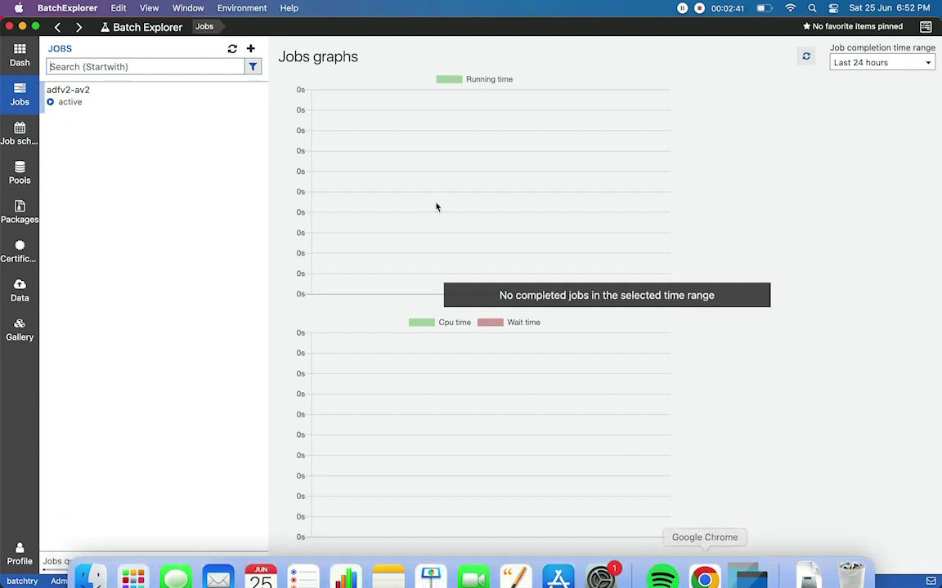
pyautogui.click(30, 59)
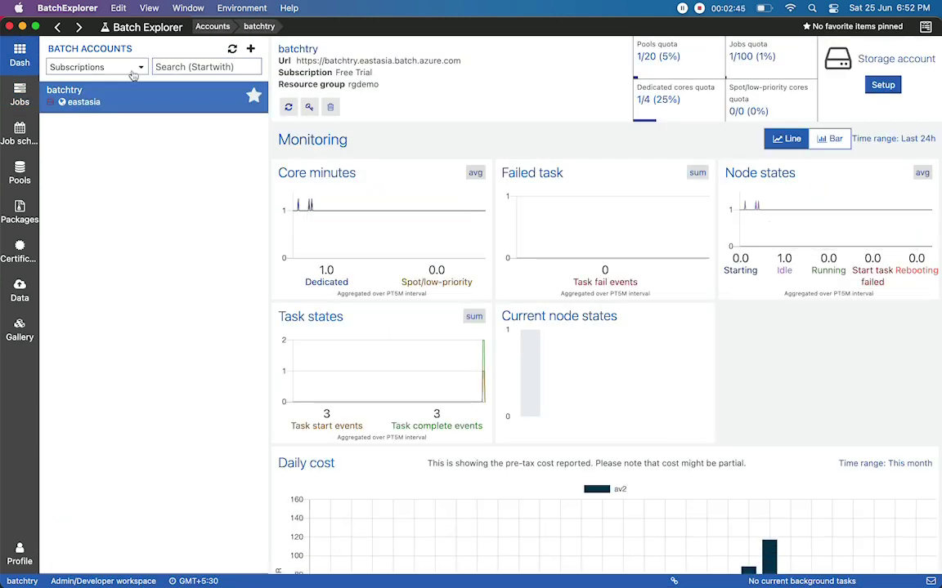
pyautogui.click(69, 96)
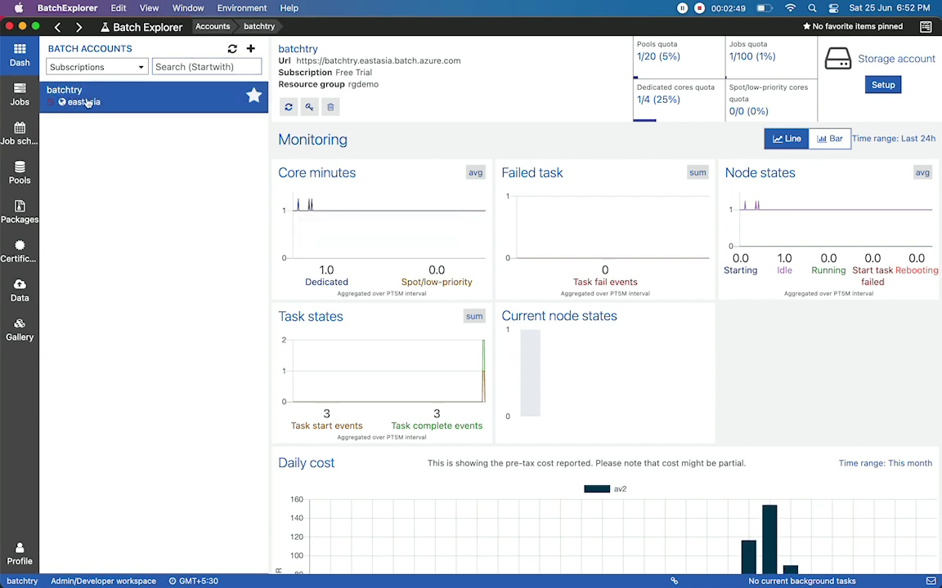
# Step: Check the Batch accounts list in the Azure portal against Batch Explorer and return to Batch Explorer
pyautogui.moveTo(578, 578)
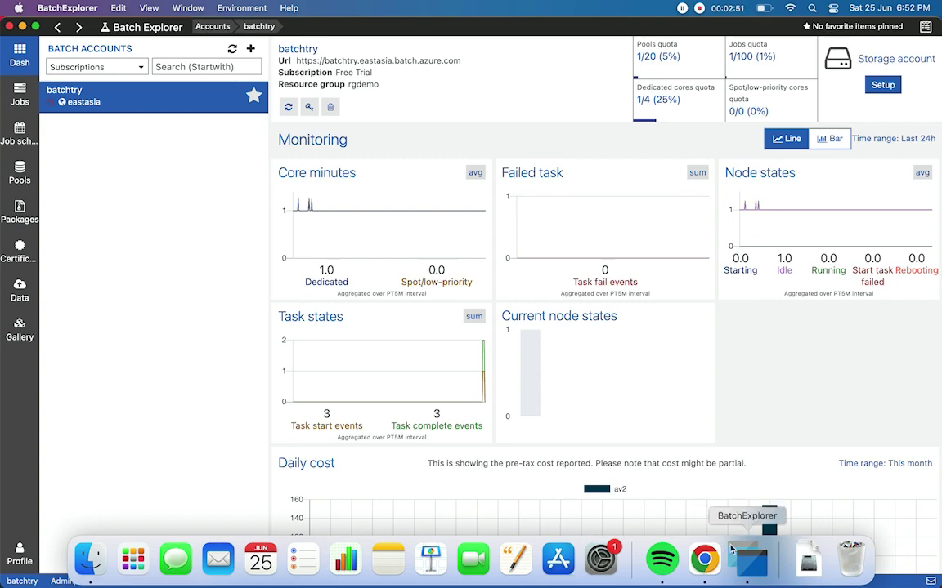
pyautogui.click(705, 560)
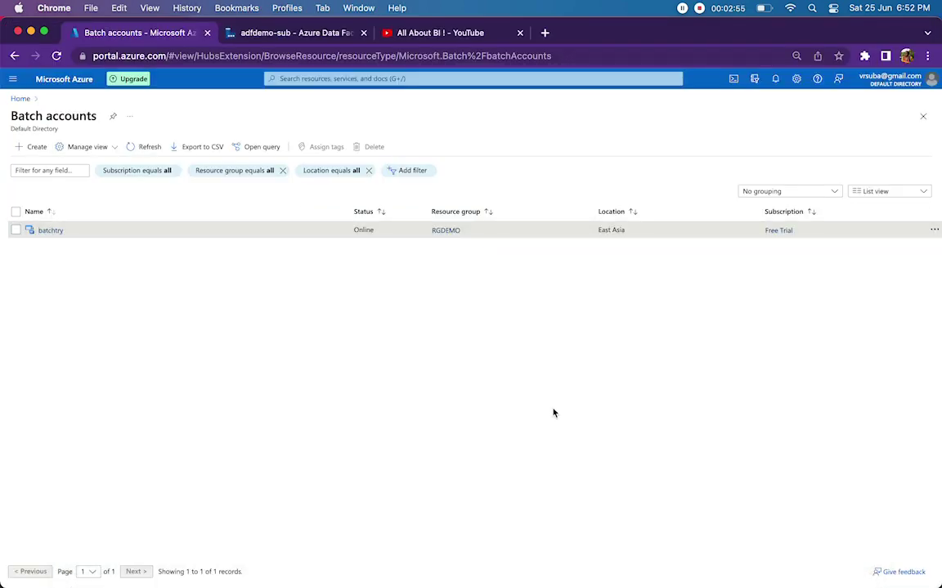
pyautogui.click(749, 560)
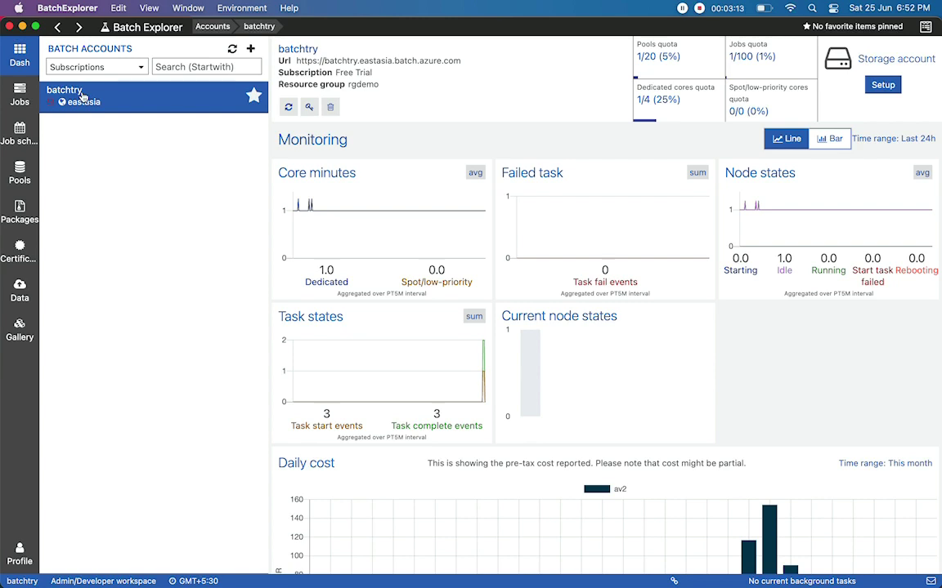
# Step: Start adding a new pool to the batchtry account
pyautogui.click(38, 166)
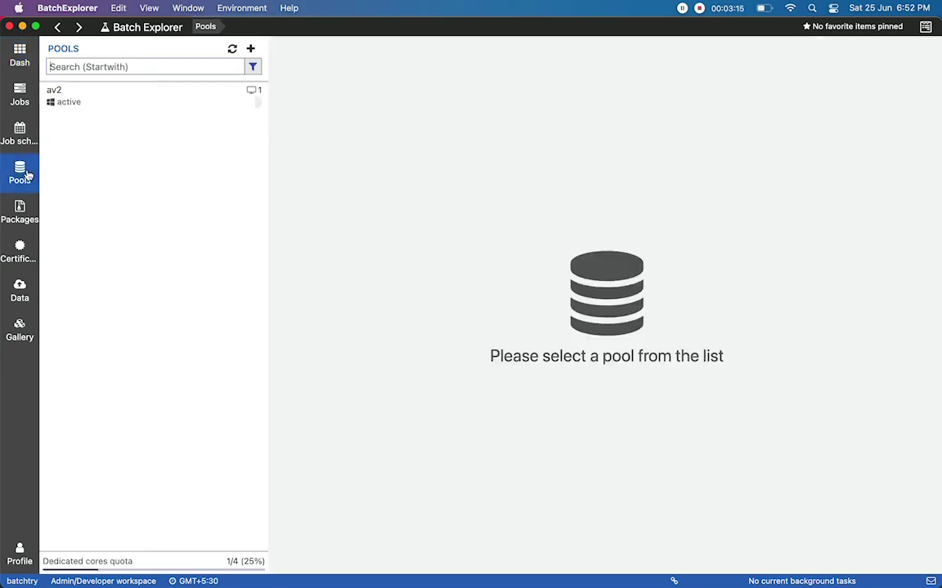
pyautogui.click(251, 49)
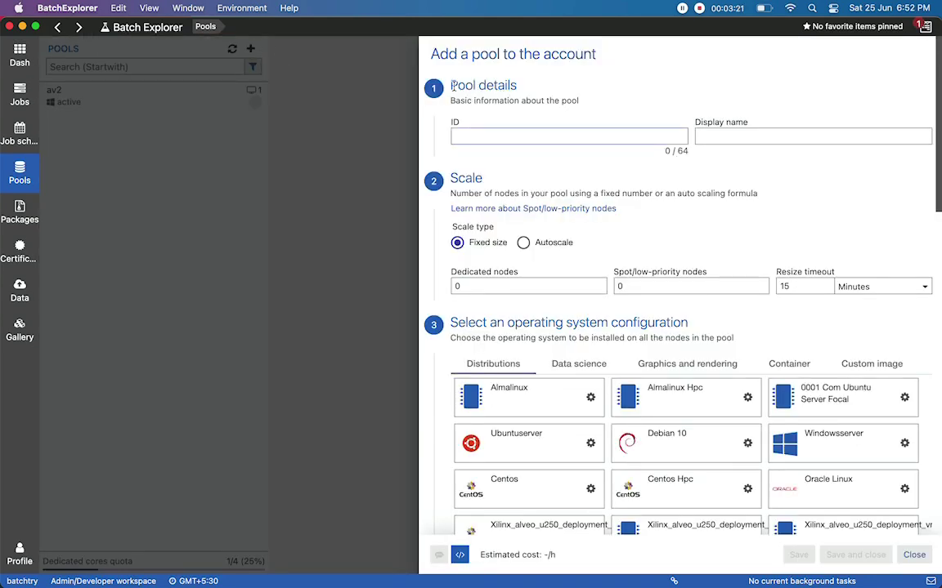
pyautogui.click(720, 140)
# Step: Keep the pool's scale type at fixed size and set its dedicated nodes to 4
pyautogui.click(523, 242)
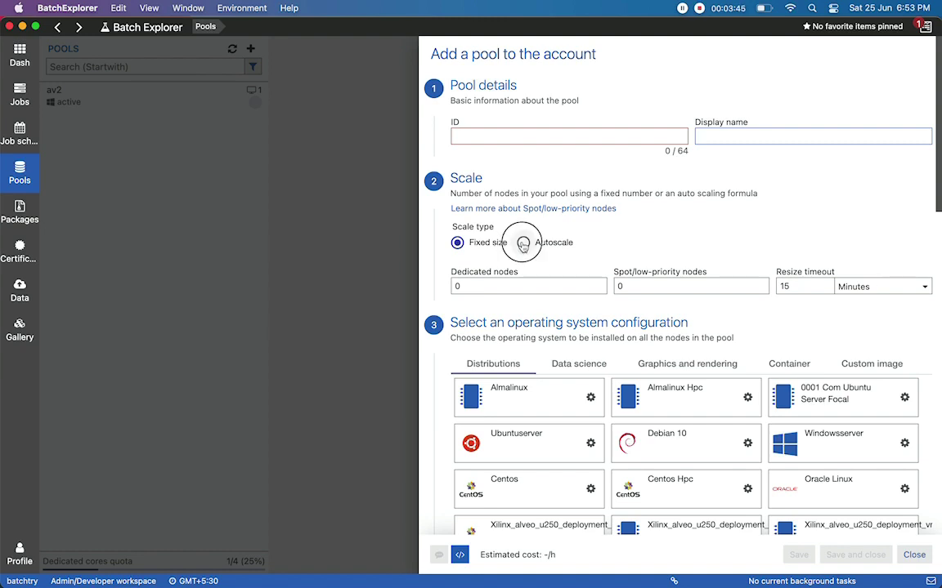
pyautogui.click(458, 243)
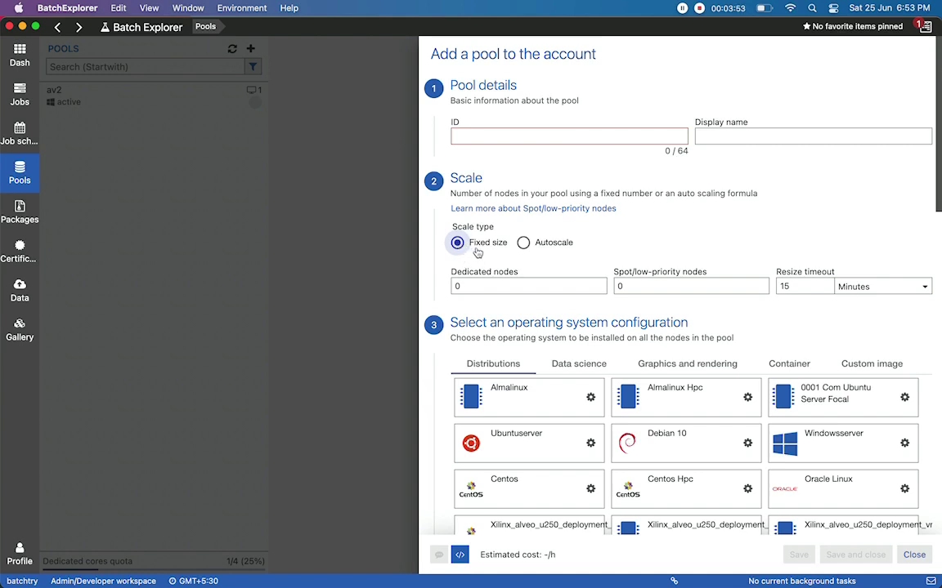
pyautogui.press('Tab')
pyautogui.press('super+a')
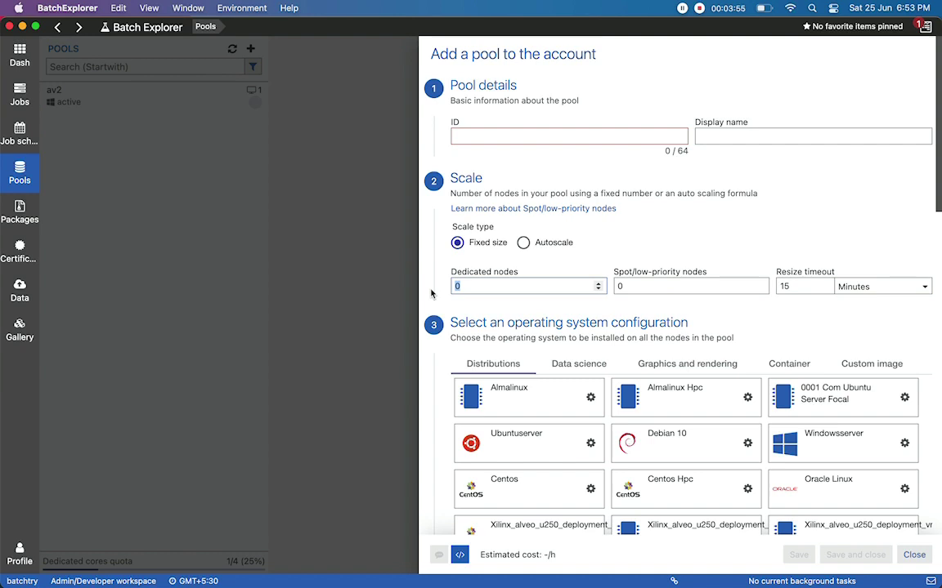
pyautogui.write('4')
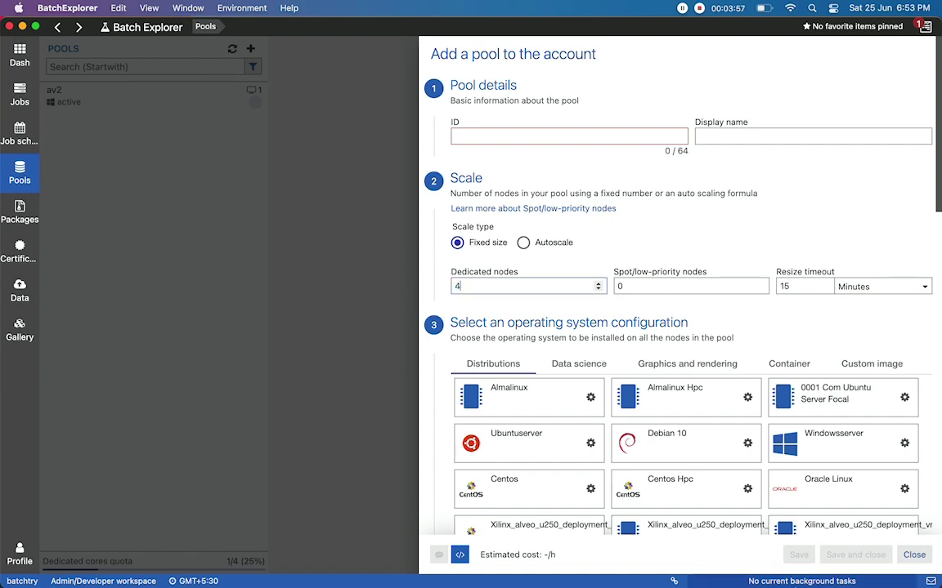
# Step: Check the batchtry account's total dedicated vCPU quota in the Azure portal
pyautogui.moveTo(805, 564)
pyautogui.click(704, 559)
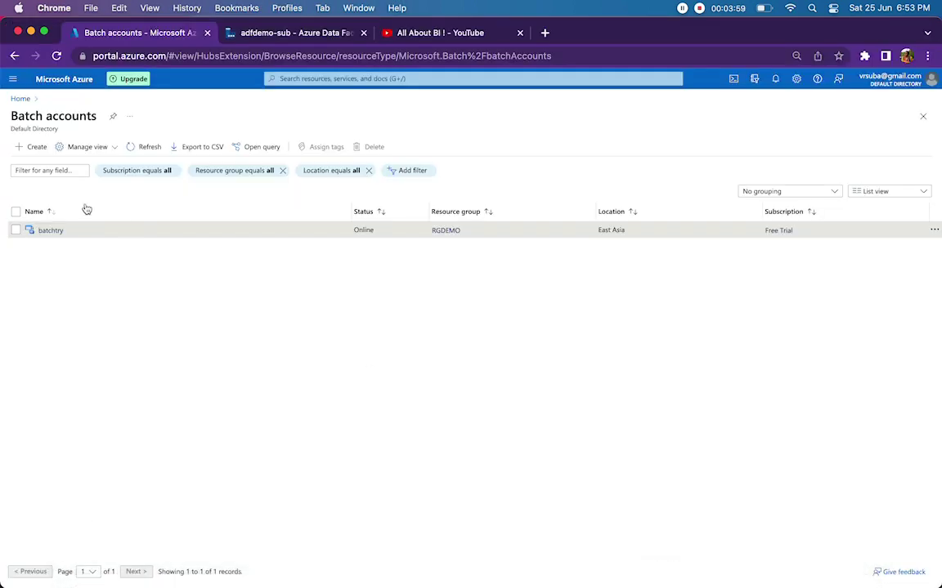
pyautogui.click(45, 230)
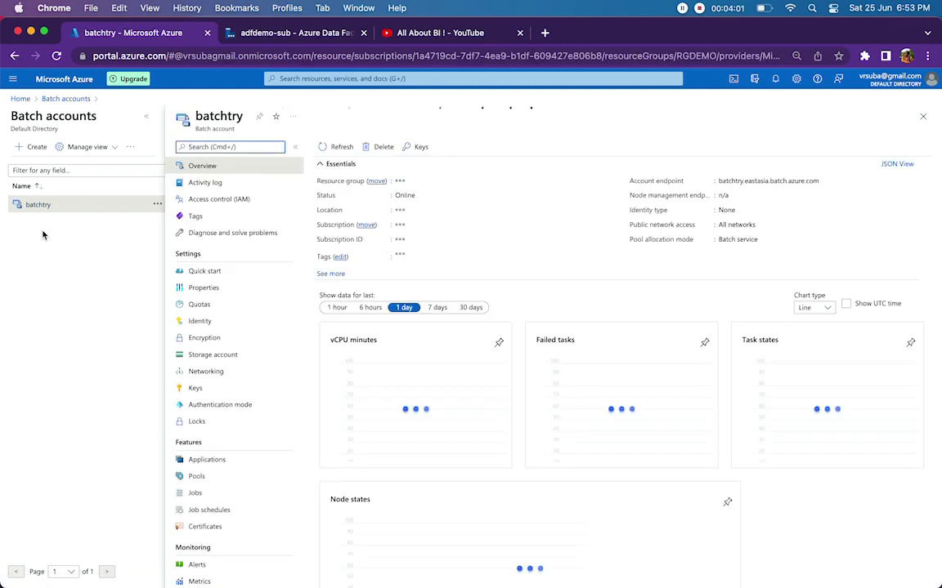
pyautogui.click(200, 305)
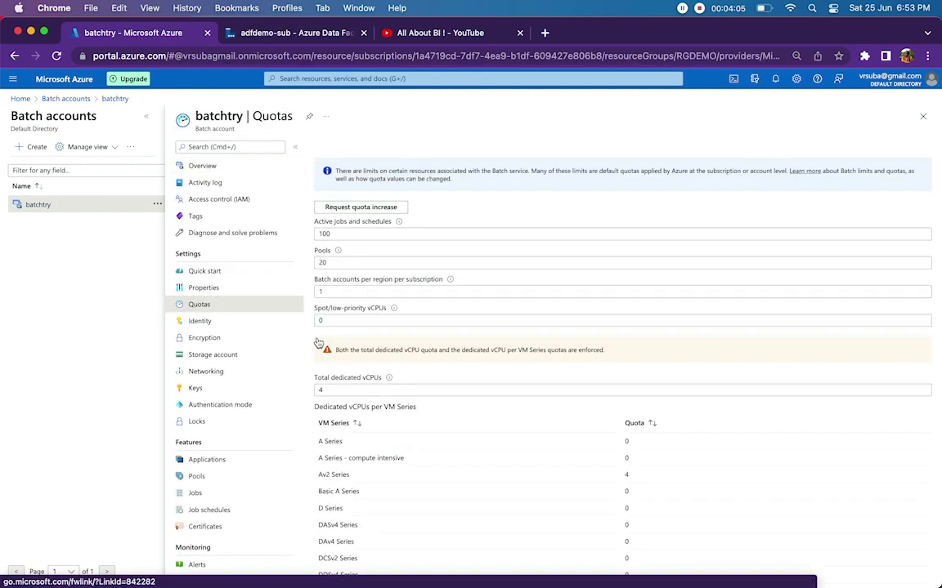
pyautogui.click(333, 391)
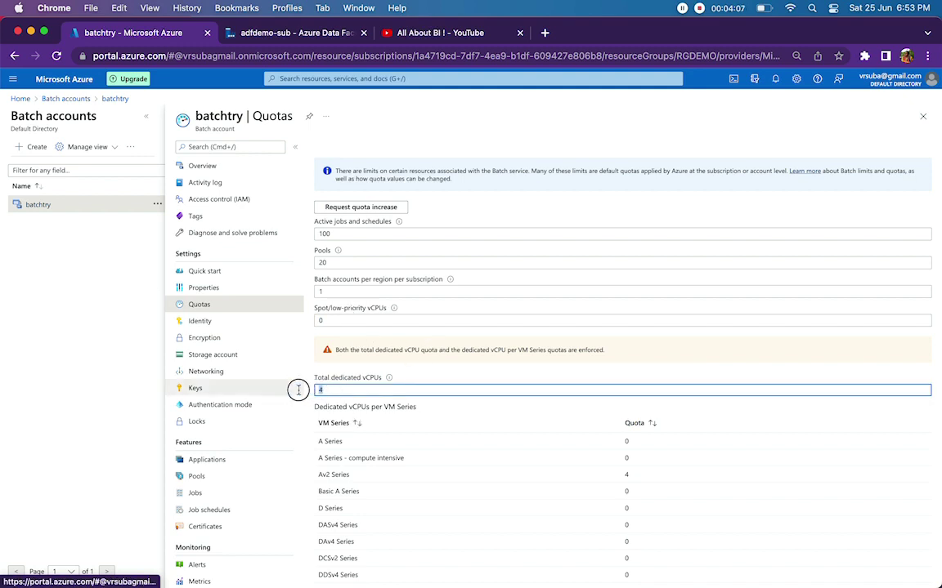
pyautogui.click(307, 38)
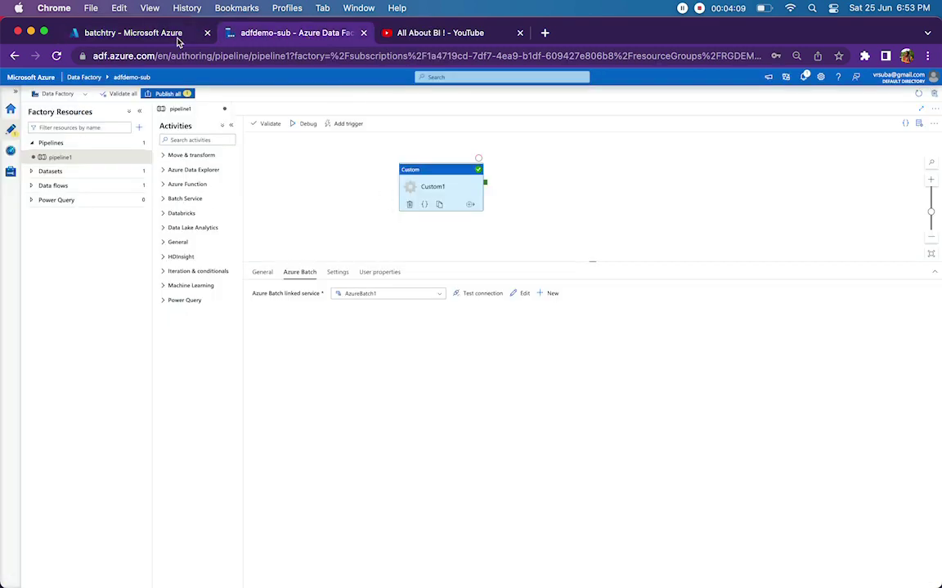
# Step: Switch back to Batch Explorer and set the new pool's dedicated nodes to 1
pyautogui.click(746, 562)
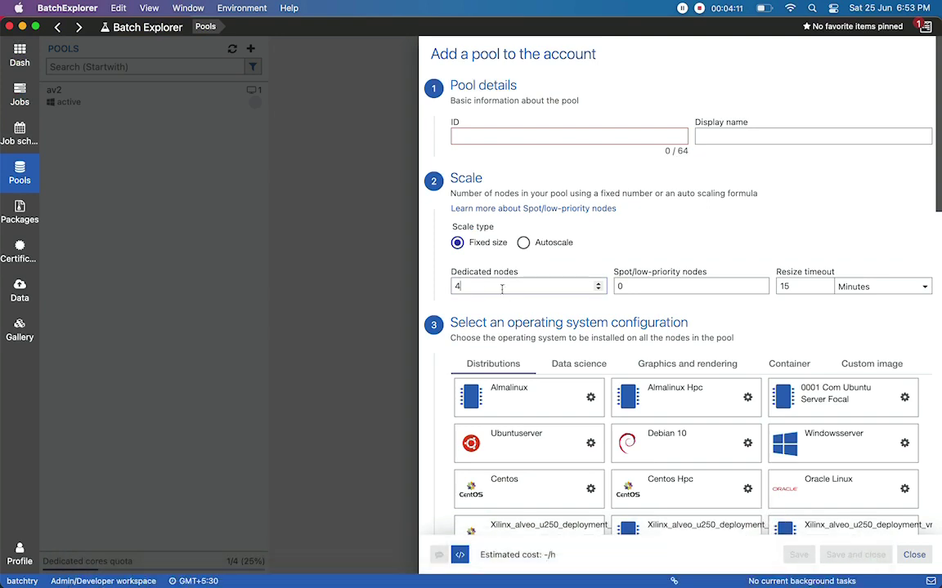
pyautogui.press('BackSpace')
pyautogui.write('5')
pyautogui.press('BackSpace')
pyautogui.write('1')
pyautogui.tripleClick(452, 272)
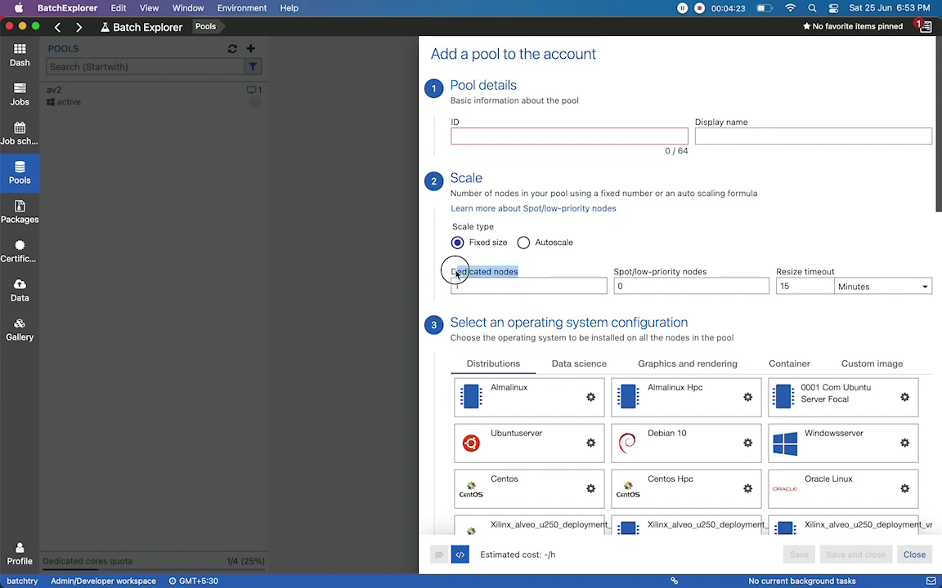
pyautogui.click(568, 262)
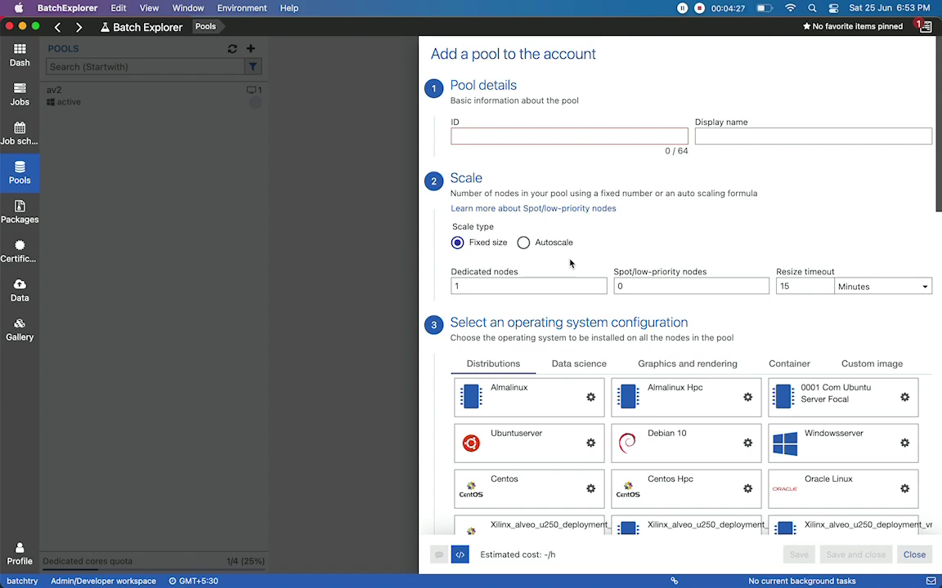
# Step: Select the Dsvm Win 2019 data science image as the new pool's operating system
pyautogui.moveTo(458, 323); pyautogui.dragTo(680, 316)
pyautogui.click(758, 293)
pyautogui.moveTo(937, 202); pyautogui.dragTo(936, 262)
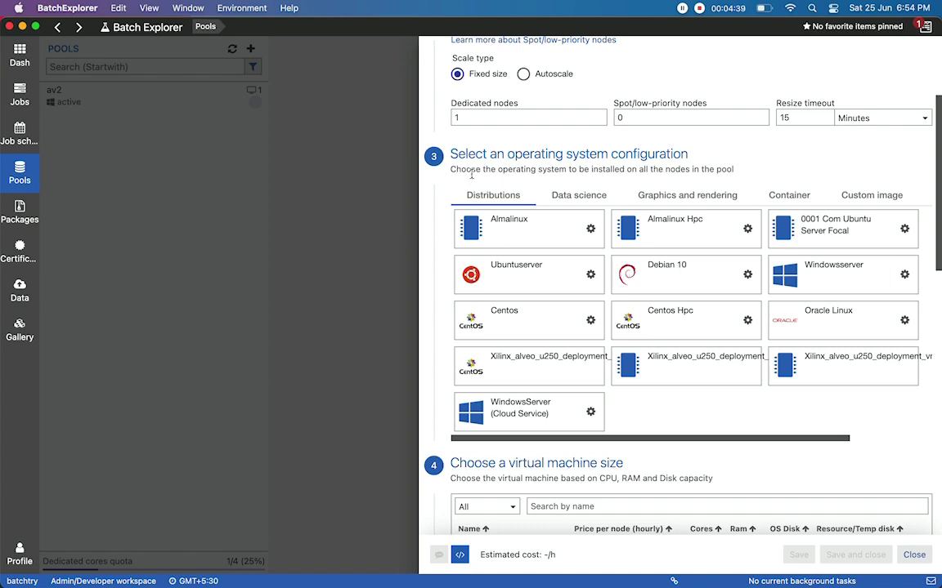
pyautogui.click(563, 195)
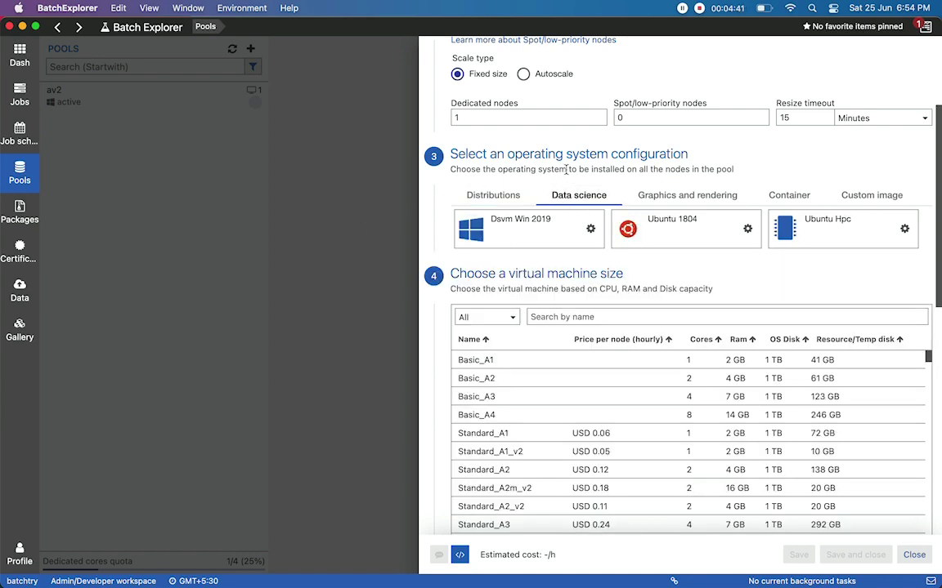
pyautogui.click(505, 227)
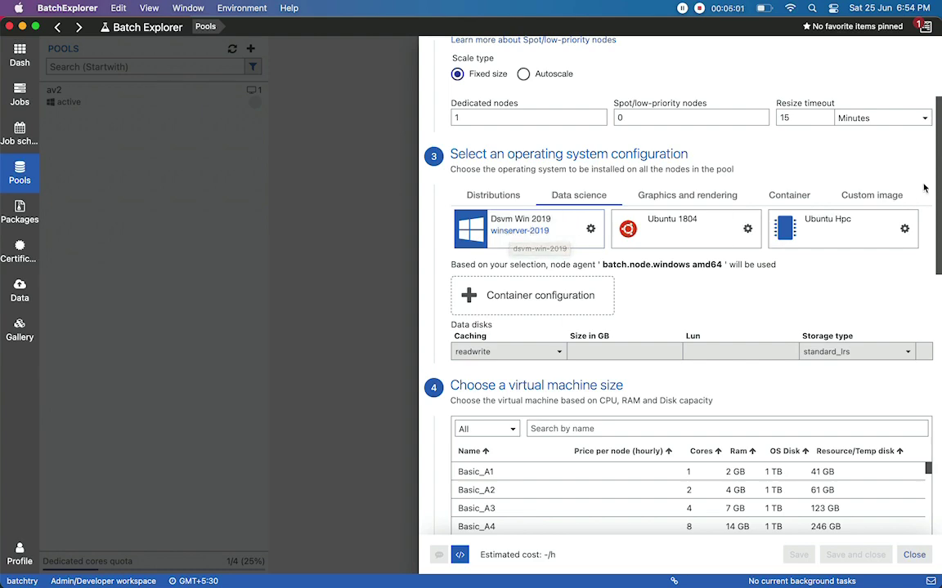
# Step: Check the batchtry account's dedicated vCPU quota for the Av2 Series in the Azure portal before choosing a virtual machine size
pyautogui.moveTo(932, 185); pyautogui.dragTo(931, 283)
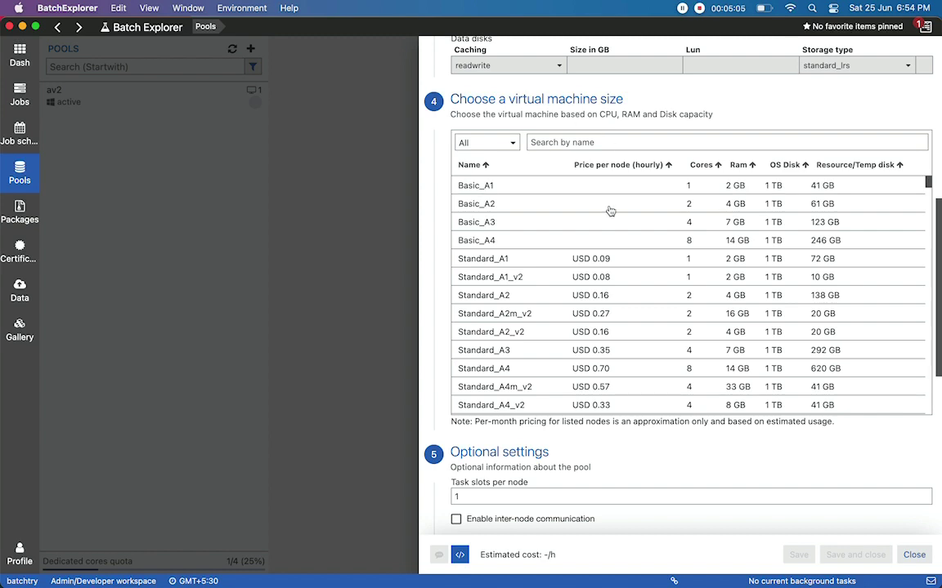
pyautogui.moveTo(747, 577)
pyautogui.click(704, 561)
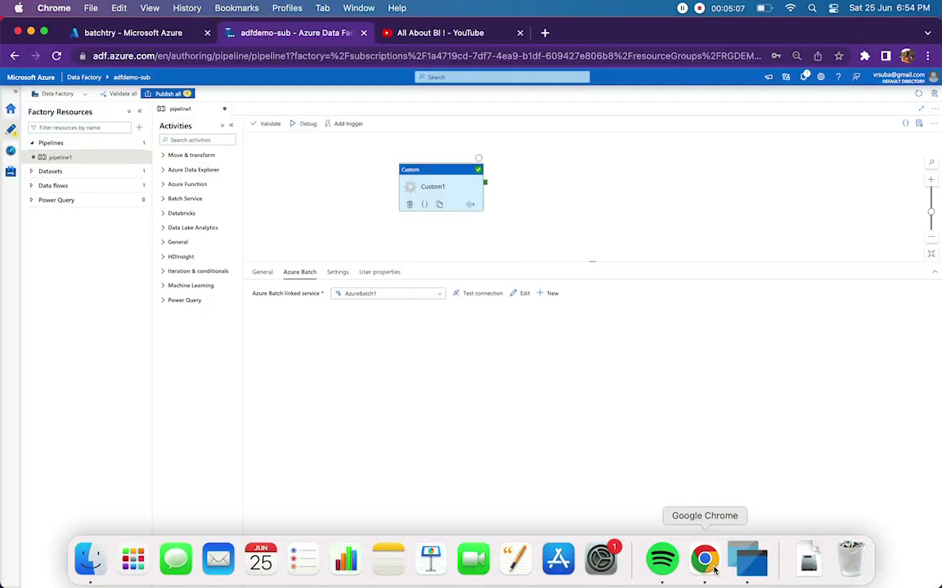
pyautogui.click(135, 33)
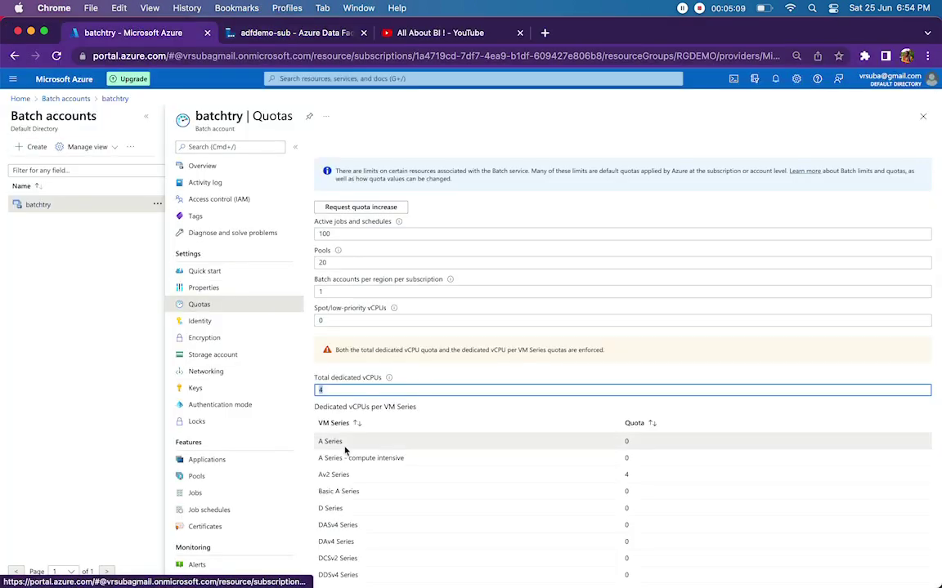
pyautogui.moveTo(321, 475); pyautogui.dragTo(350, 475)
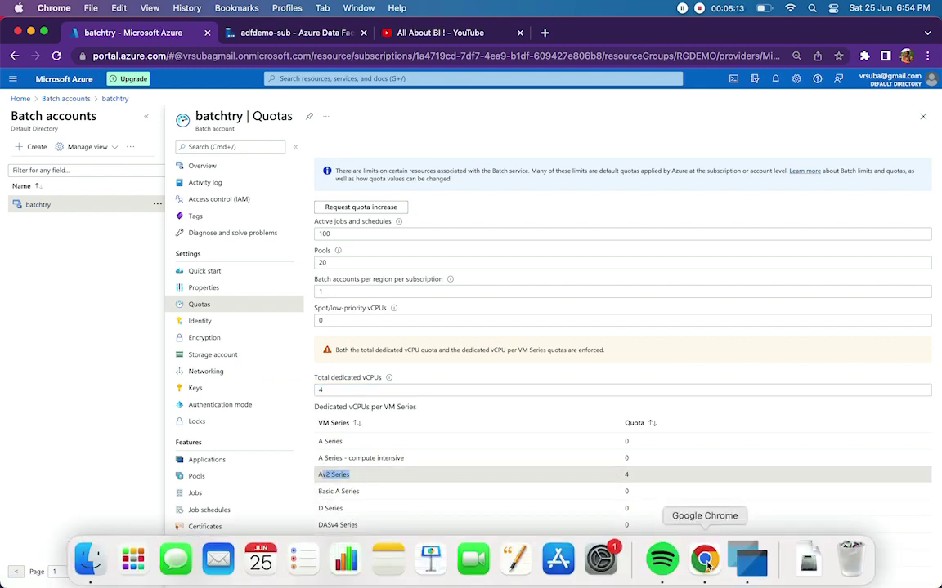
# Step: Switch back to Batch Explorer, review the virtual machine sizes and optional pool settings, and close the new pool form without saving
pyautogui.click(747, 563)
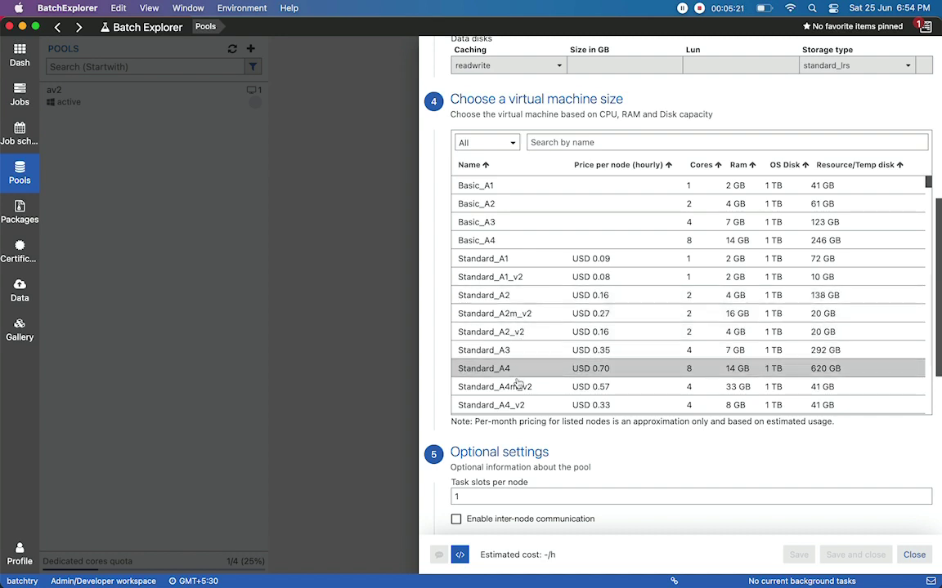
pyautogui.scroll(-10, 929, 205)
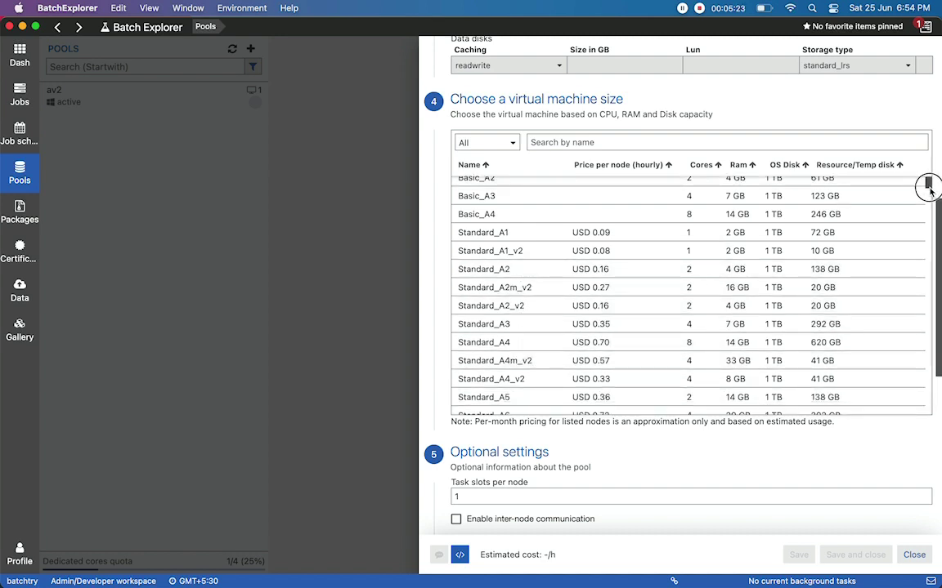
pyautogui.scroll(-15, 929, 204)
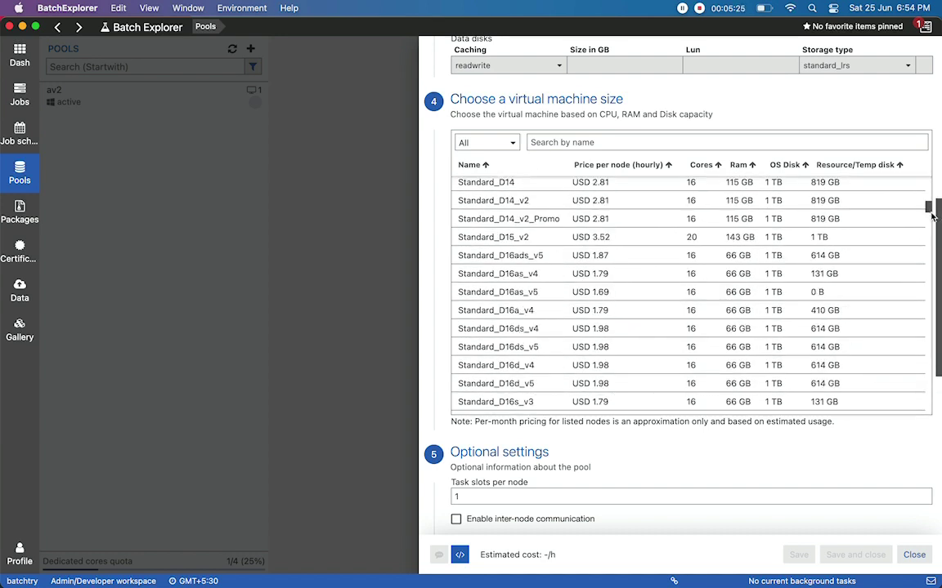
pyautogui.moveTo(931, 313); pyautogui.dragTo(931, 357)
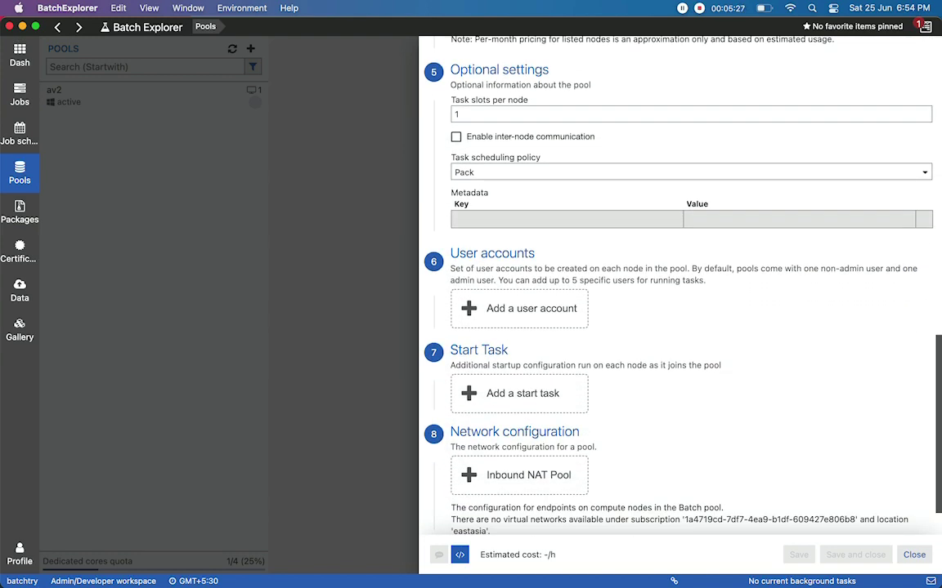
pyautogui.click(914, 555)
# Step: Open the existing av2 pool's configuration and check its node size, dedicated nodes and cost for this month
pyautogui.click(75, 99)
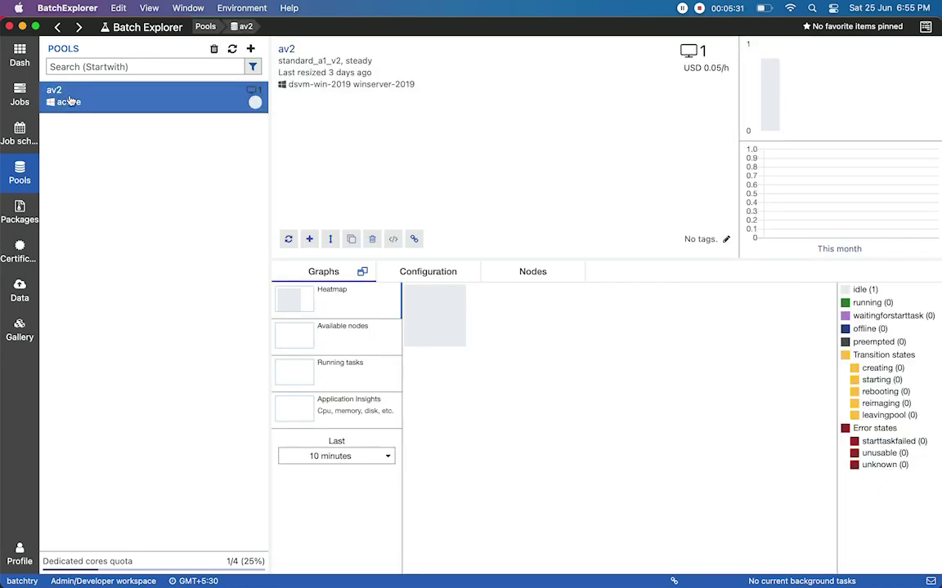
pyautogui.click(454, 274)
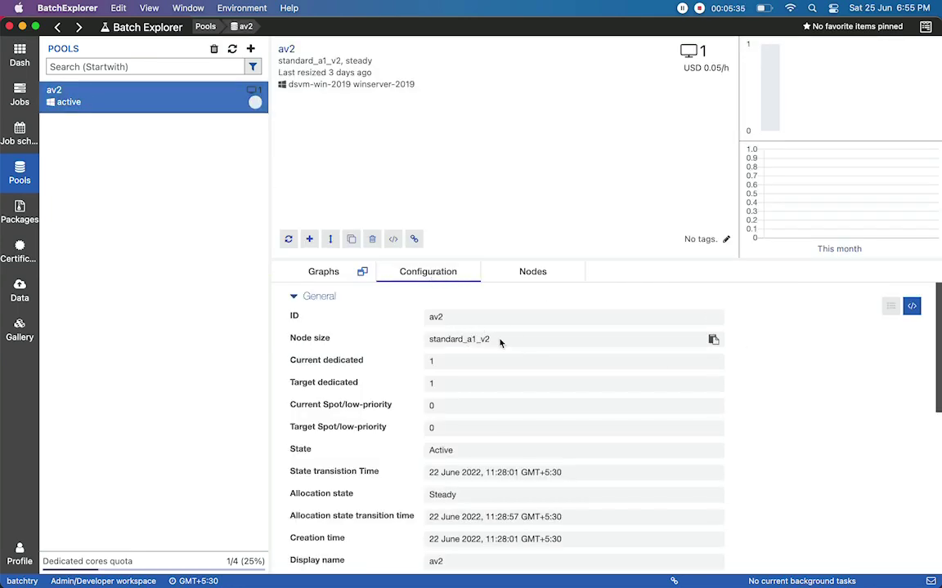
pyautogui.doubleClick(431, 339)
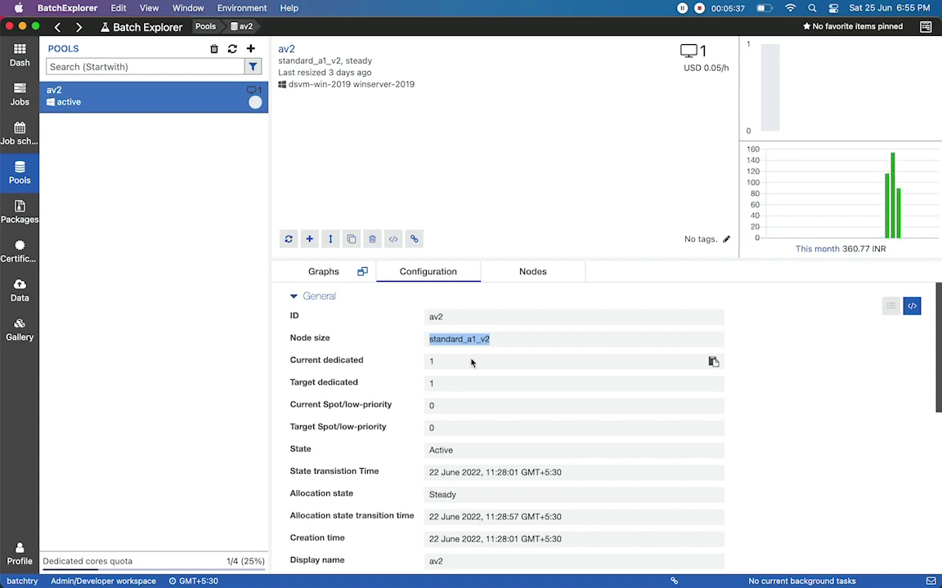
pyautogui.click(446, 360)
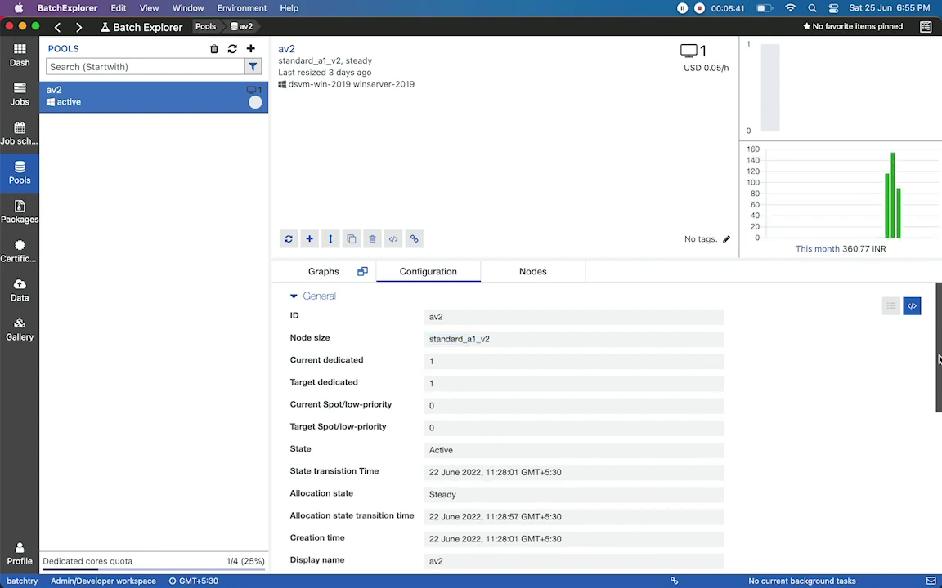
pyautogui.moveTo(938, 353); pyautogui.dragTo(934, 310)
pyautogui.moveTo(848, 250); pyautogui.dragTo(879, 252)
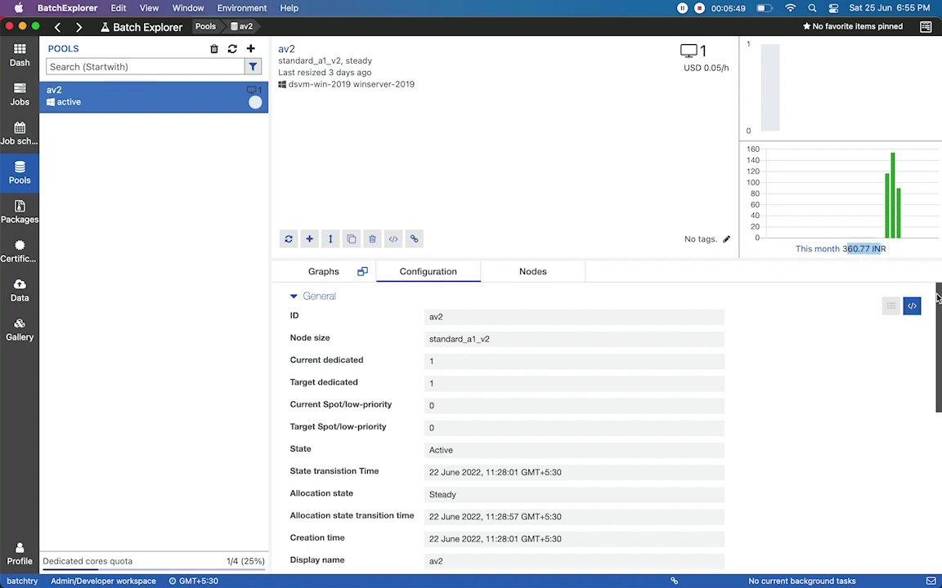
# Step: Examine the start task settings in the av2 pool's configuration
pyautogui.scroll(-10, 938, 299)
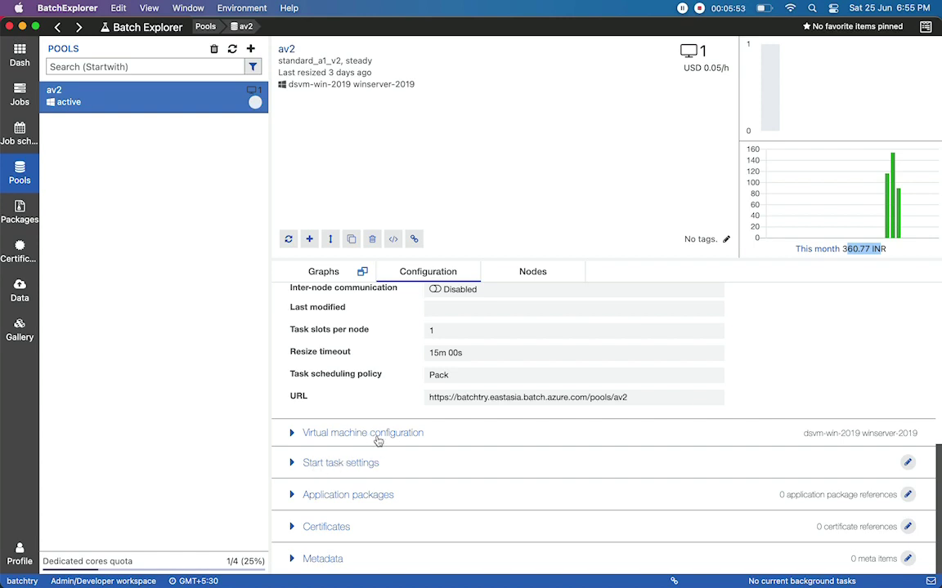
pyautogui.click(330, 472)
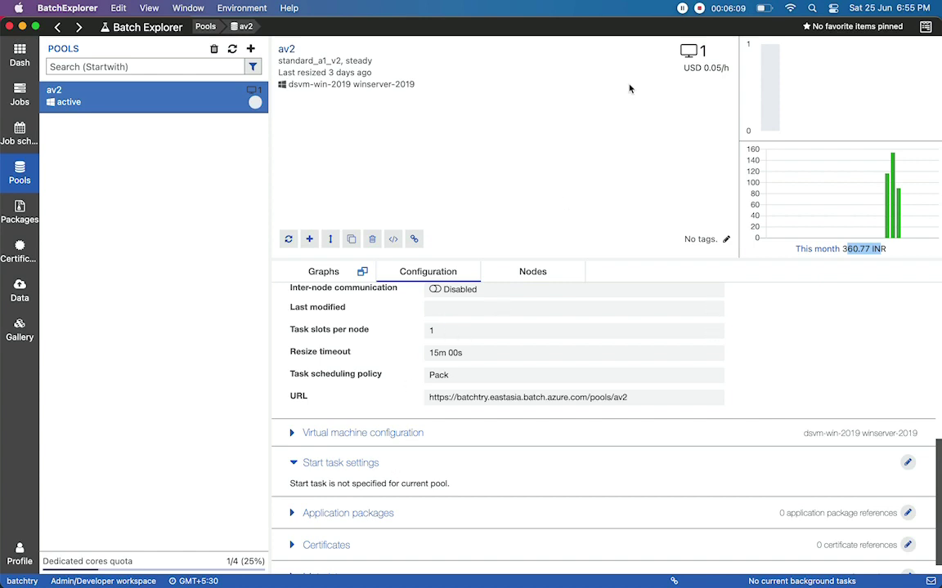
pyautogui.click(682, 9)
# Step: Switch to Data Factory in Chrome and review the AzureBatch1 linked service's account name, batch URL and pool name
pyautogui.click(23, 27)
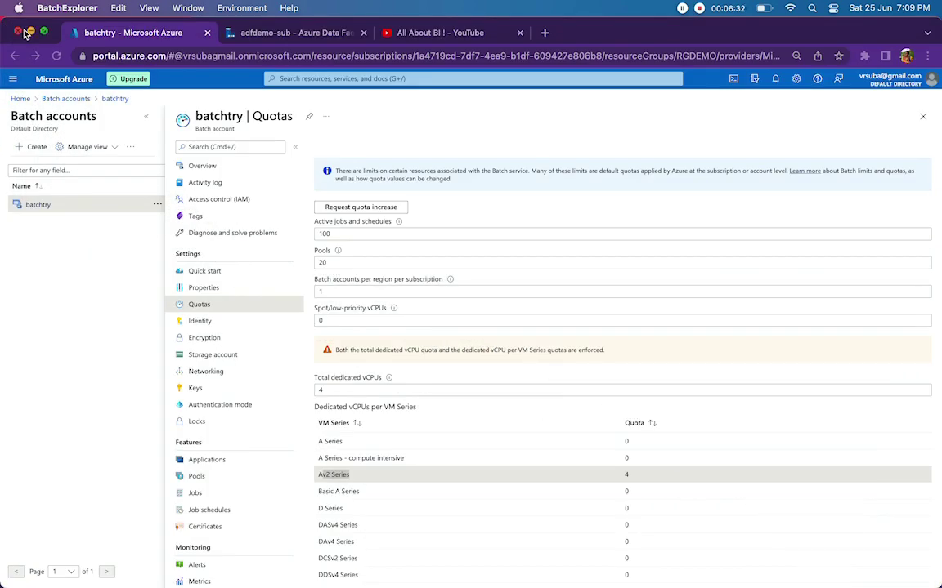
pyautogui.click(274, 34)
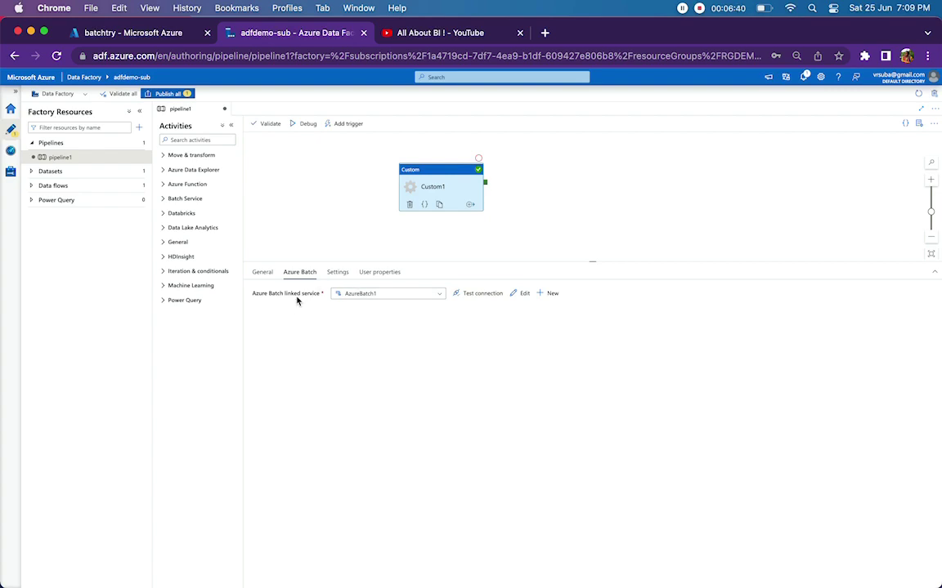
pyautogui.click(522, 293)
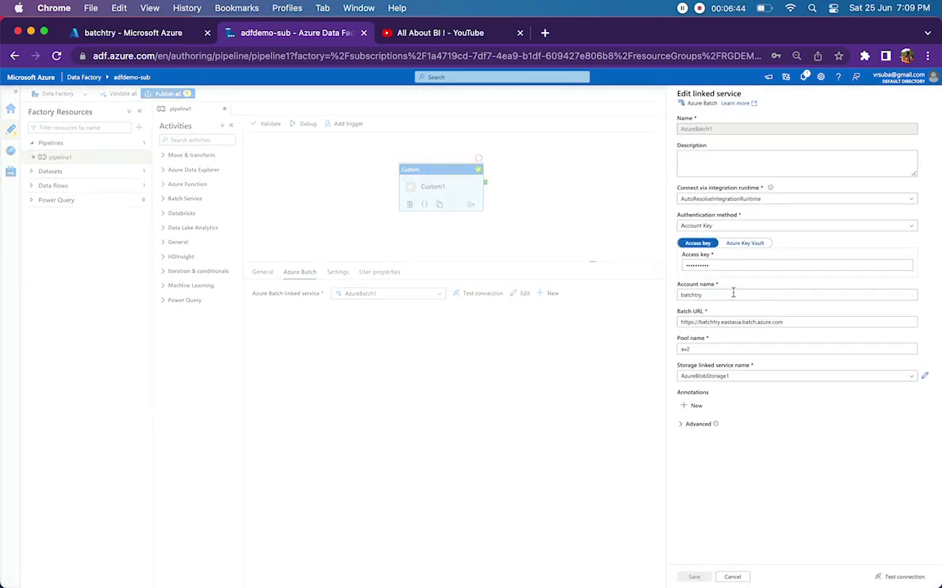
pyautogui.moveTo(725, 295); pyautogui.dragTo(664, 301)
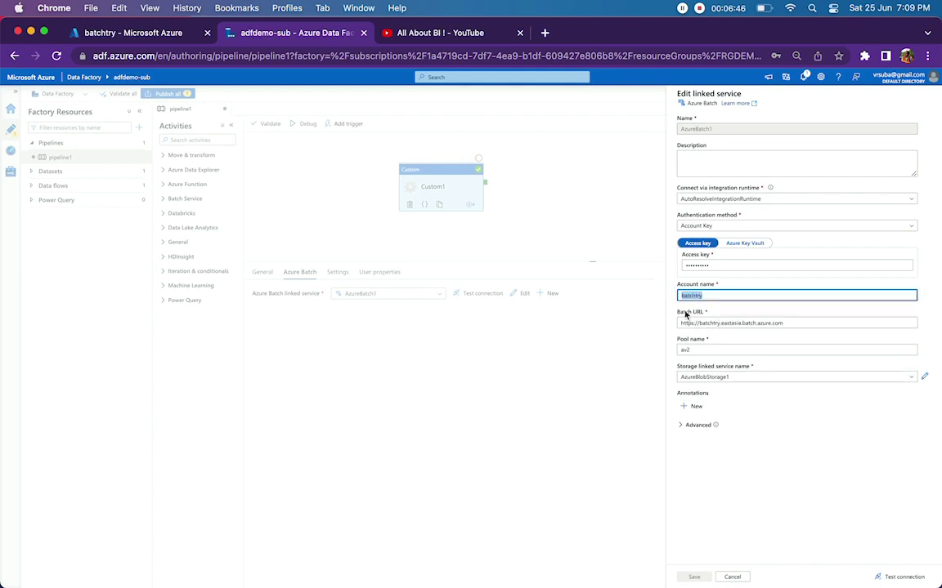
pyautogui.click(695, 322)
pyautogui.click(686, 349)
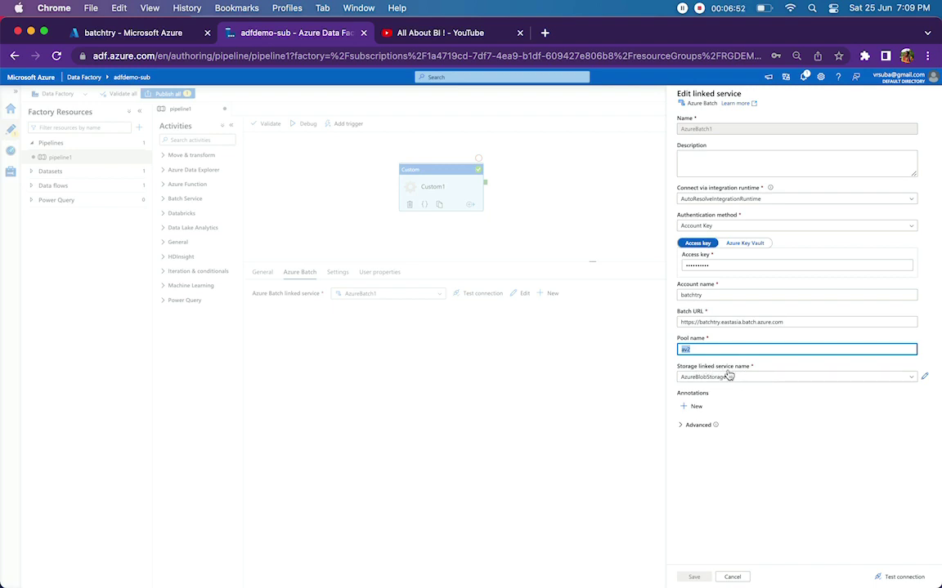
pyautogui.doubleClick(704, 295)
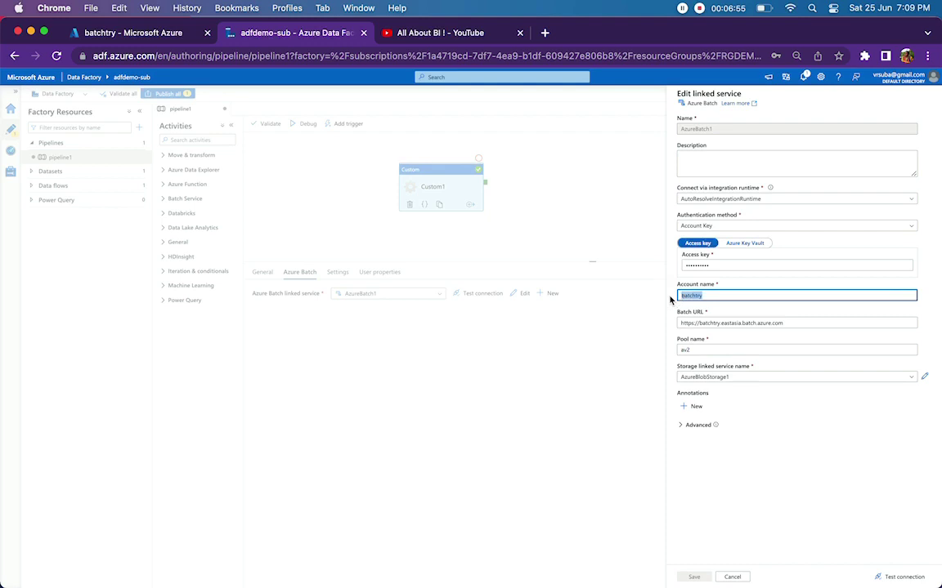
# Step: Look up the batchtry account's endpoint and access keys in the Azure portal
pyautogui.click(121, 33)
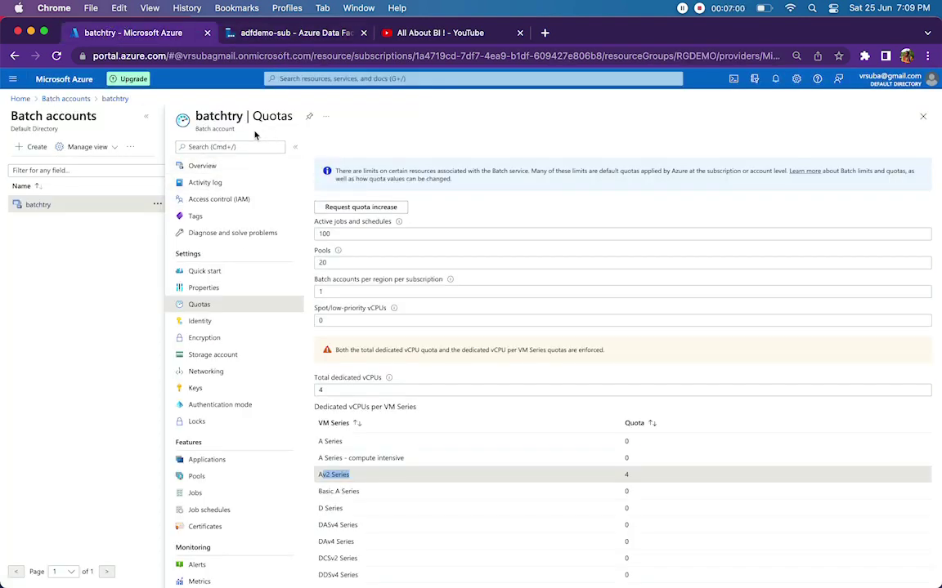
pyautogui.click(200, 165)
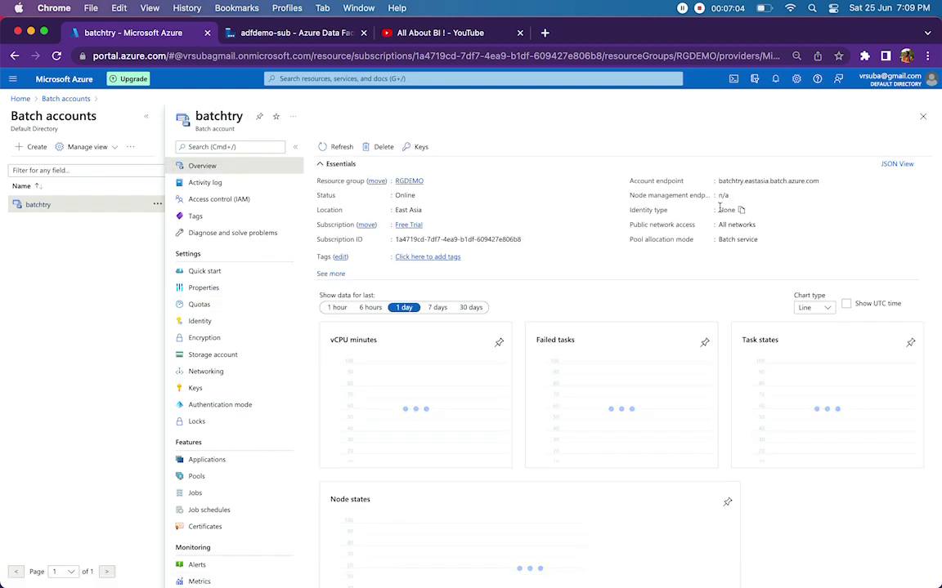
pyautogui.moveTo(737, 185)
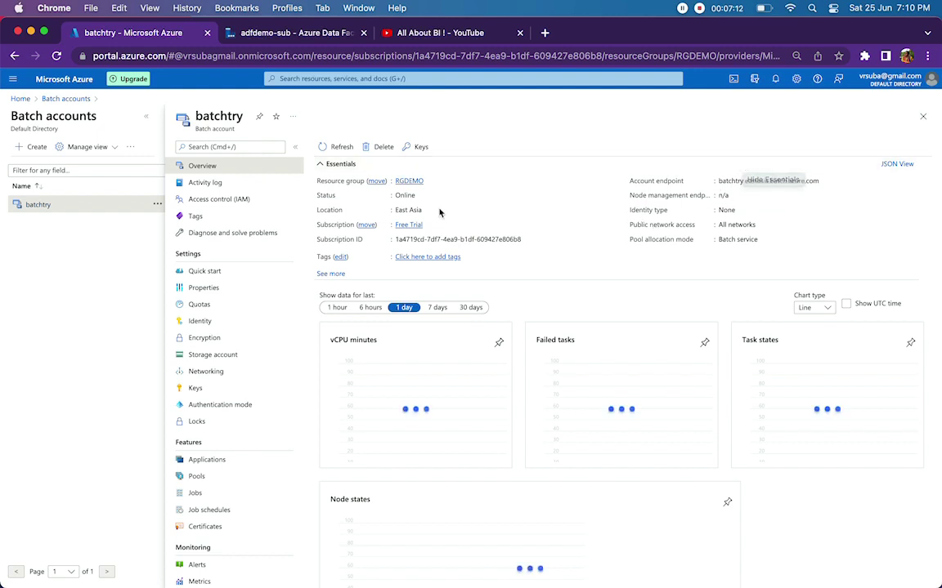
pyautogui.click(197, 389)
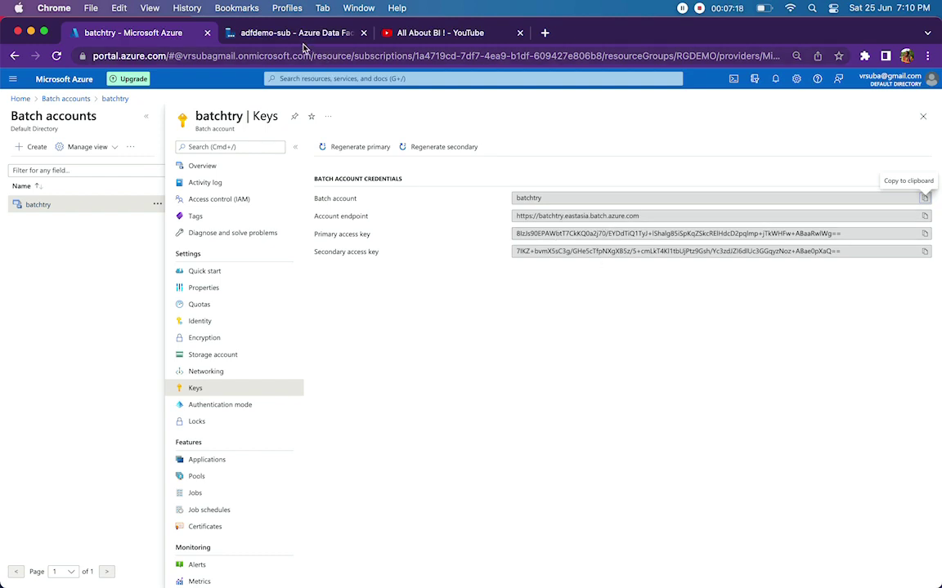
# Step: Return to Data Factory, compare the linked service's account and pool names, and close it without changes
pyautogui.click(270, 32)
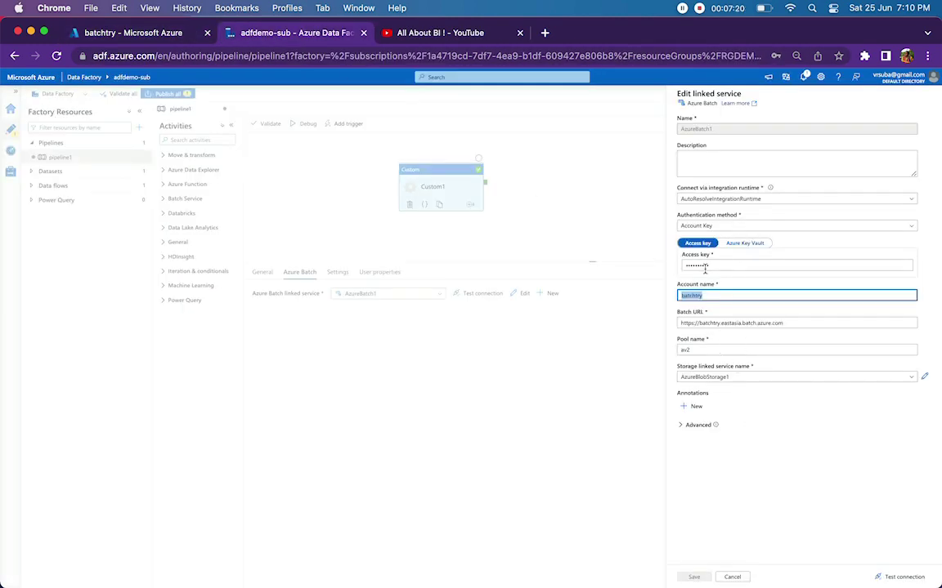
pyautogui.click(699, 296)
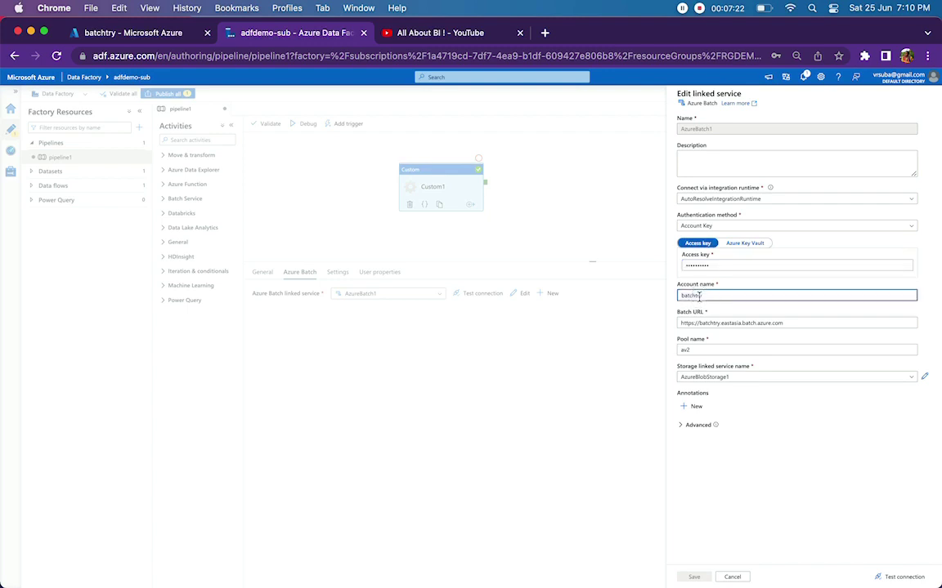
pyautogui.doubleClick(698, 296)
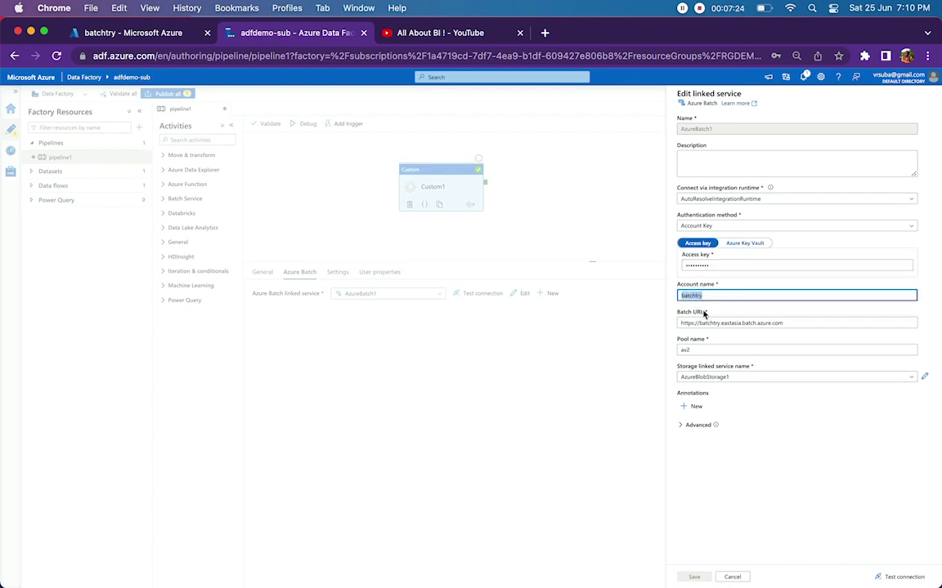
pyautogui.press('Tab')
pyautogui.press('Tab')
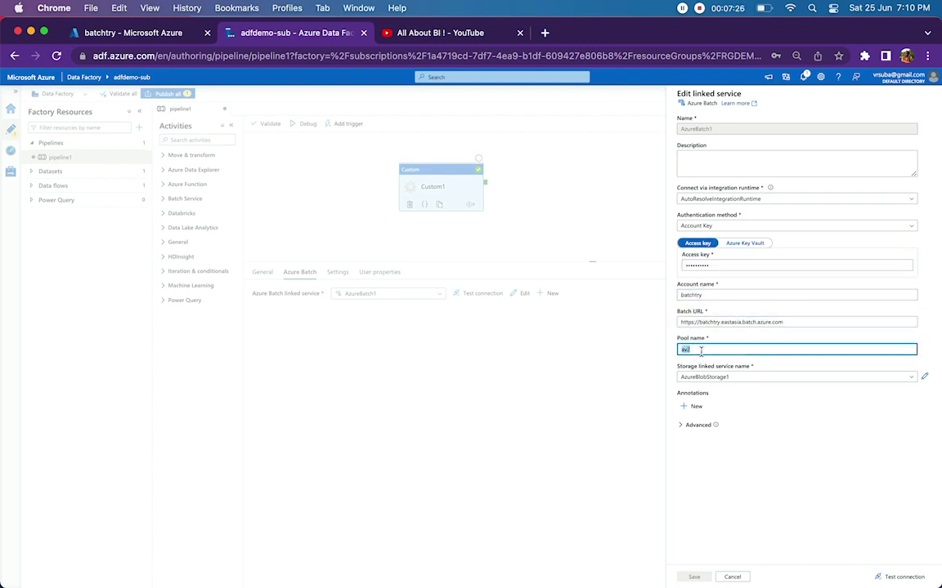
pyautogui.click(734, 576)
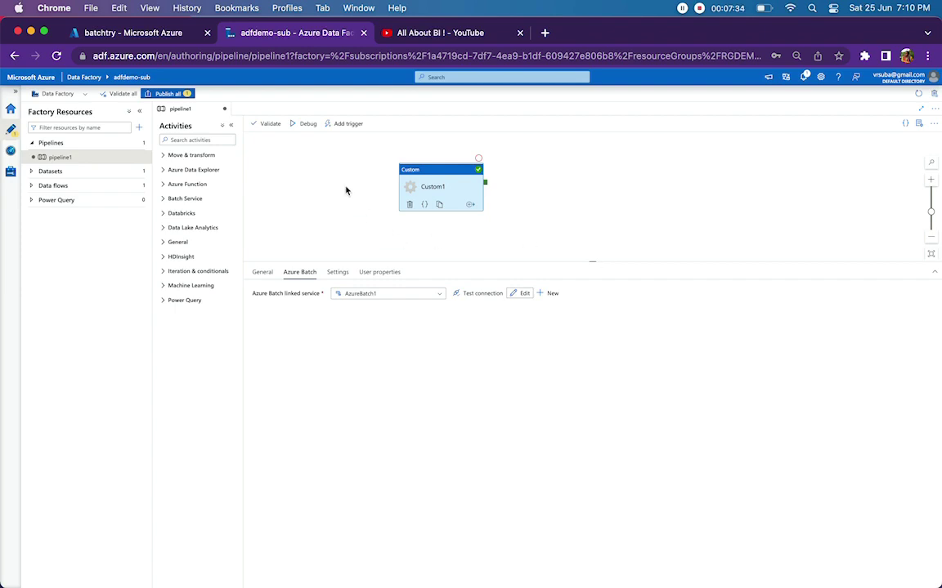
# Step: Open the Custom1 activity's settings and examine its command
pyautogui.click(450, 188)
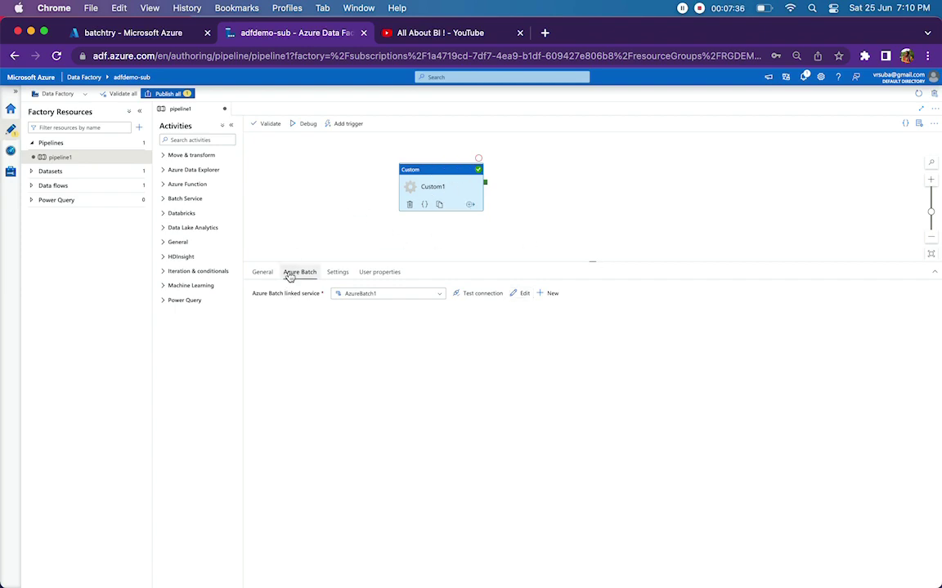
pyautogui.click(337, 271)
pyautogui.moveTo(386, 295); pyautogui.dragTo(327, 293)
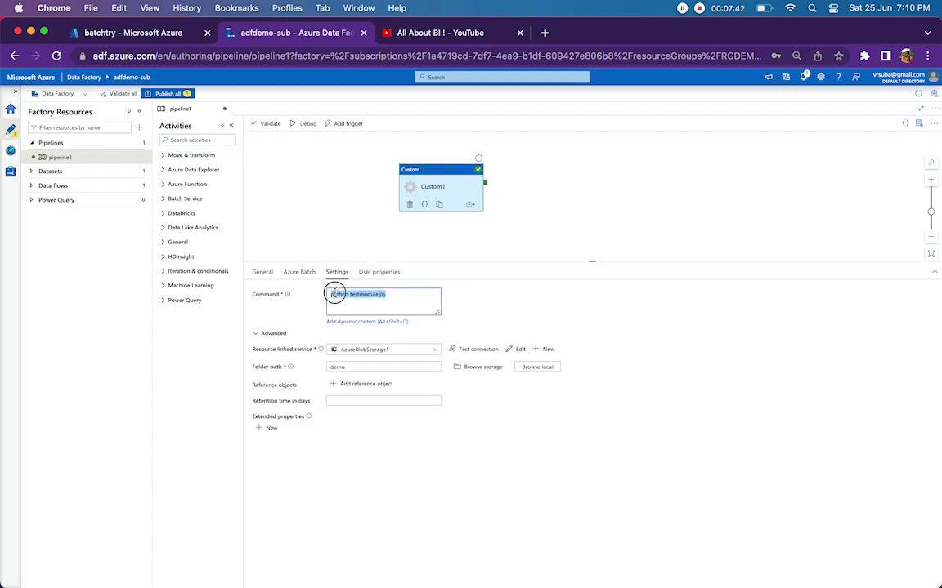
# Step: Review the command python testmodule.py in the Custom1 activity's settings
pyautogui.doubleClick(334, 294)
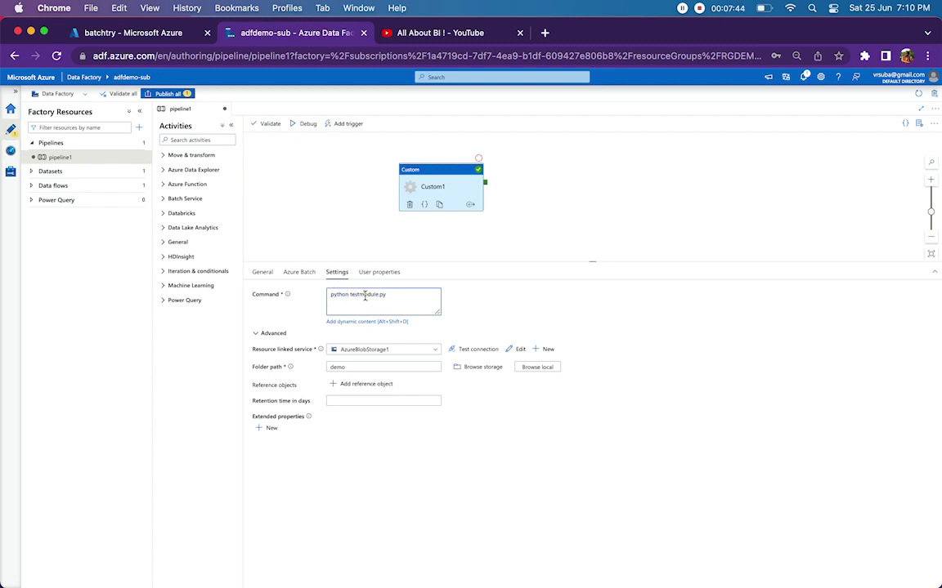
pyautogui.doubleClick(361, 296)
pyautogui.click(382, 293)
pyautogui.moveTo(393, 294); pyautogui.dragTo(339, 294)
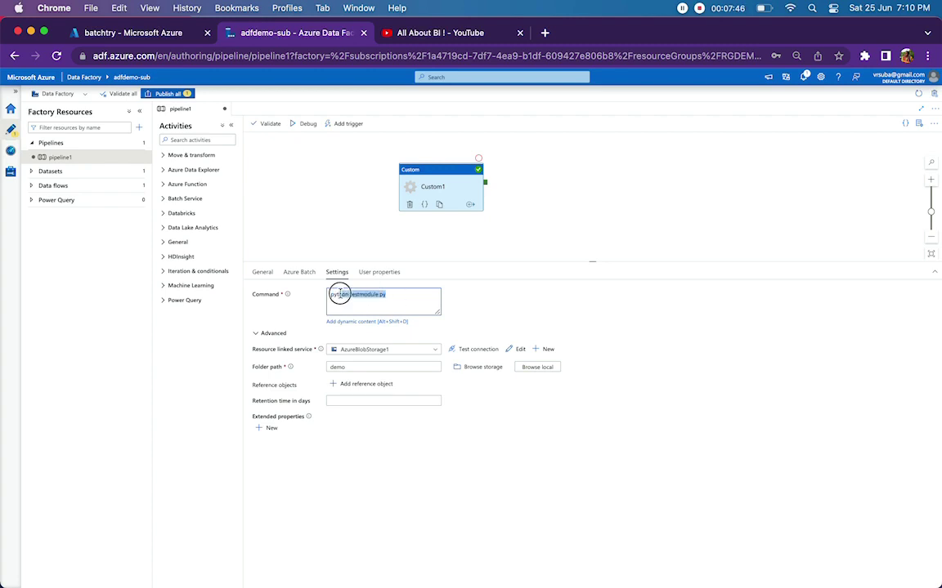
pyautogui.press('ctrl+super+d')
pyautogui.click(432, 260)
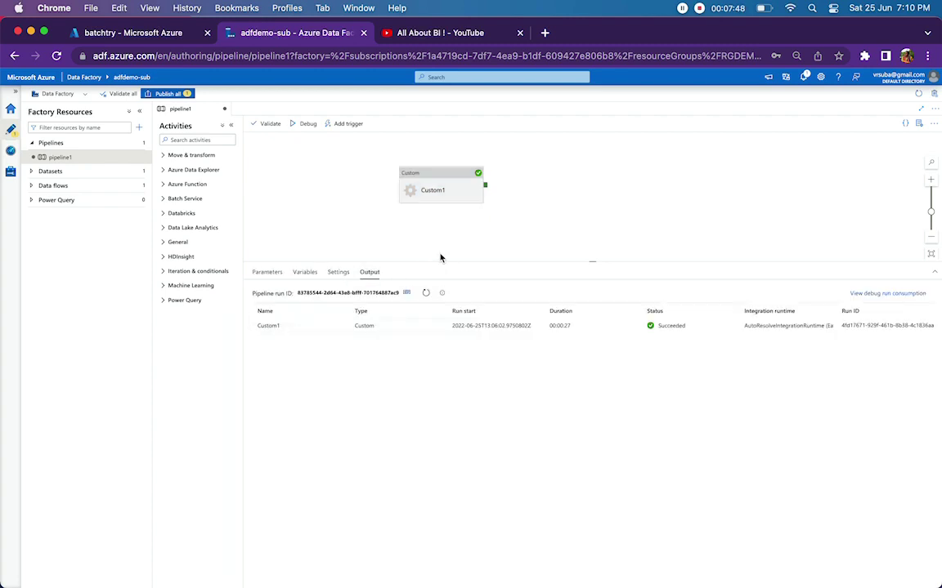
pyautogui.click(430, 197)
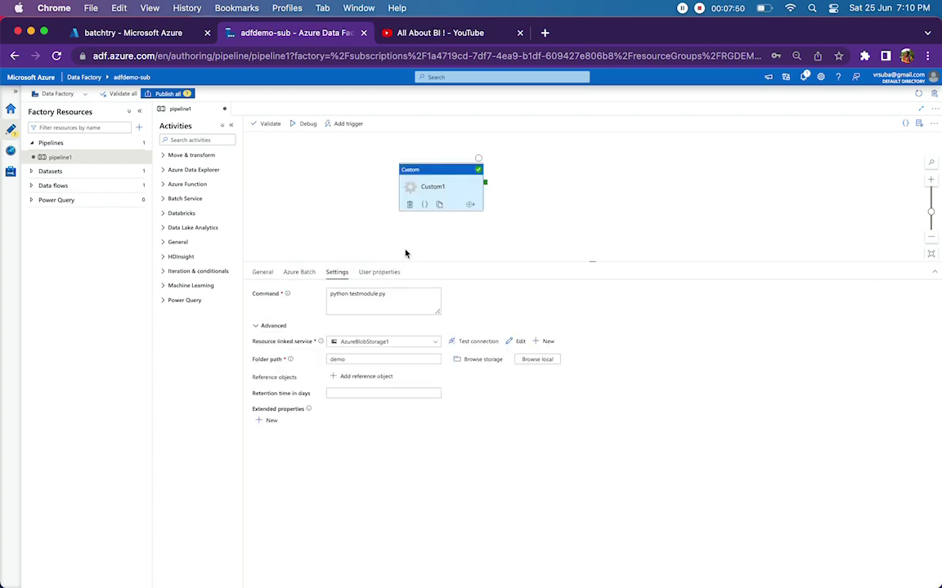
pyautogui.doubleClick(339, 295)
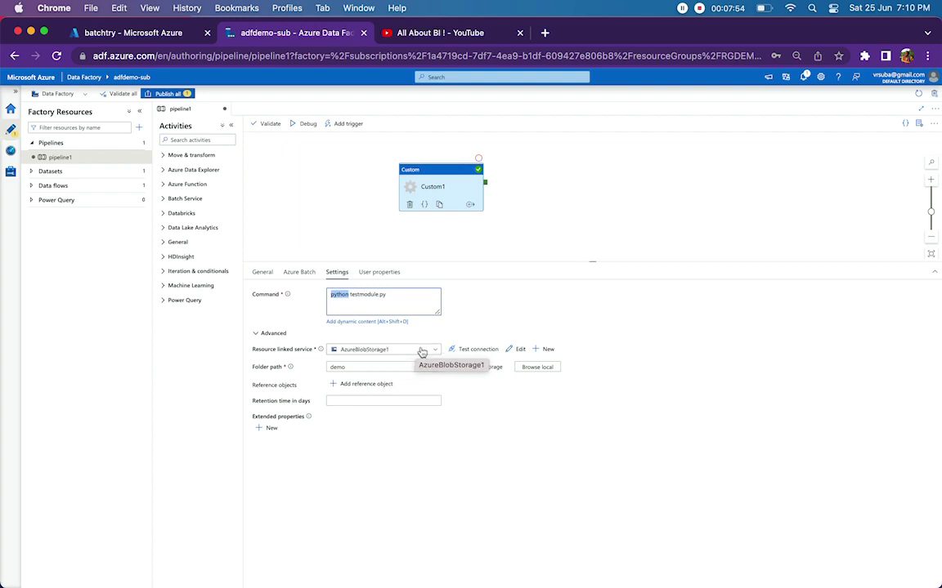
# Step: Compare the AzureBlobStorage1 linked service's storage account name with the adlssa21 account in the Azure portal, and close the linked service without changes
pyautogui.click(517, 349)
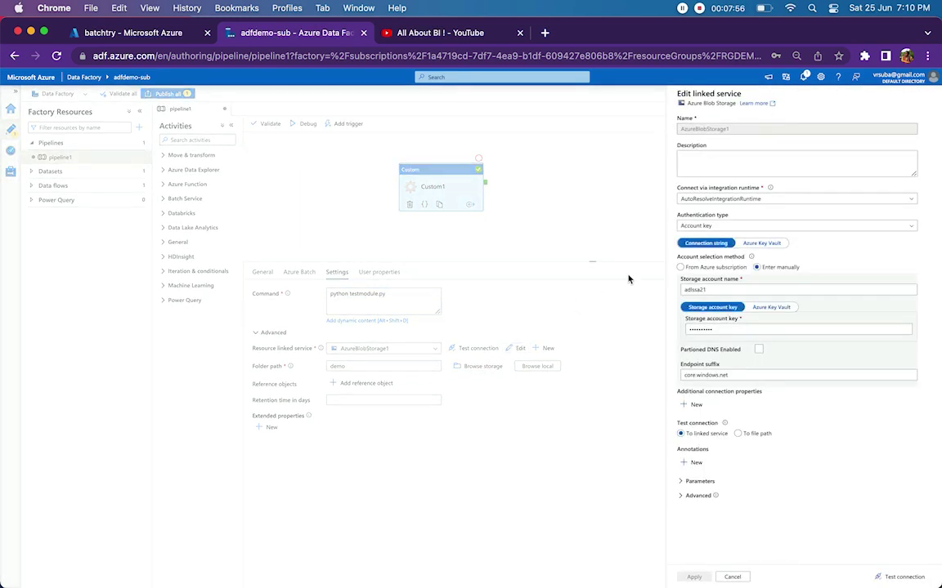
pyautogui.doubleClick(695, 290)
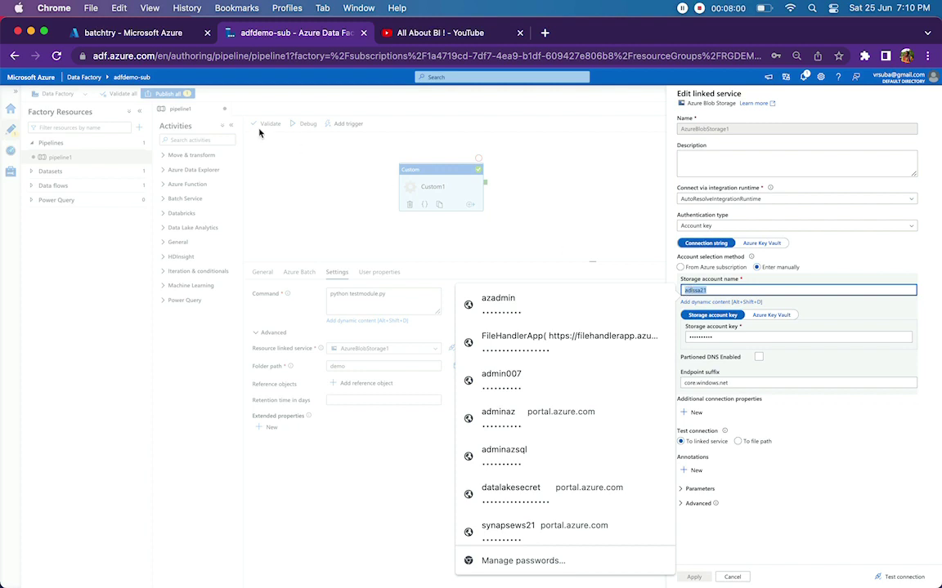
pyautogui.click(133, 33)
pyautogui.click(65, 99)
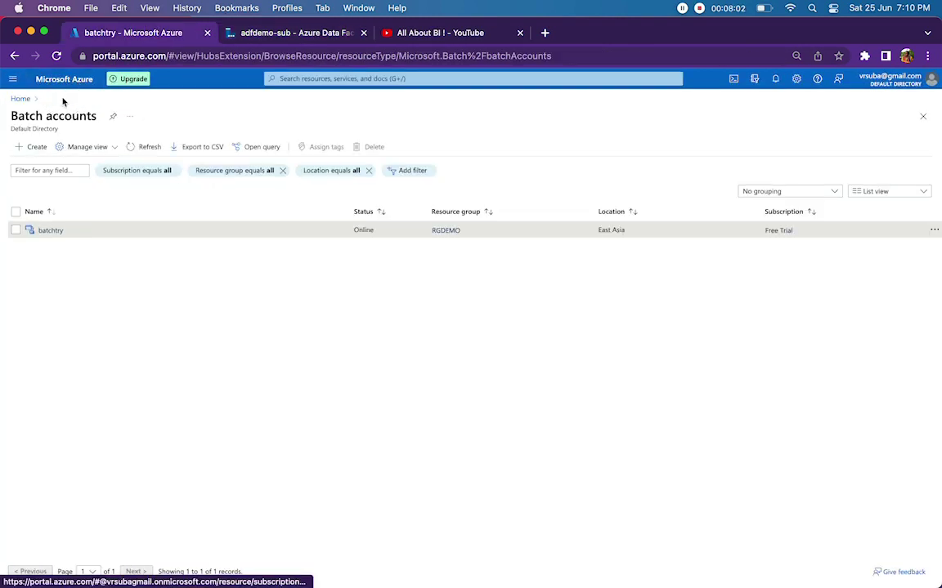
pyautogui.click(27, 99)
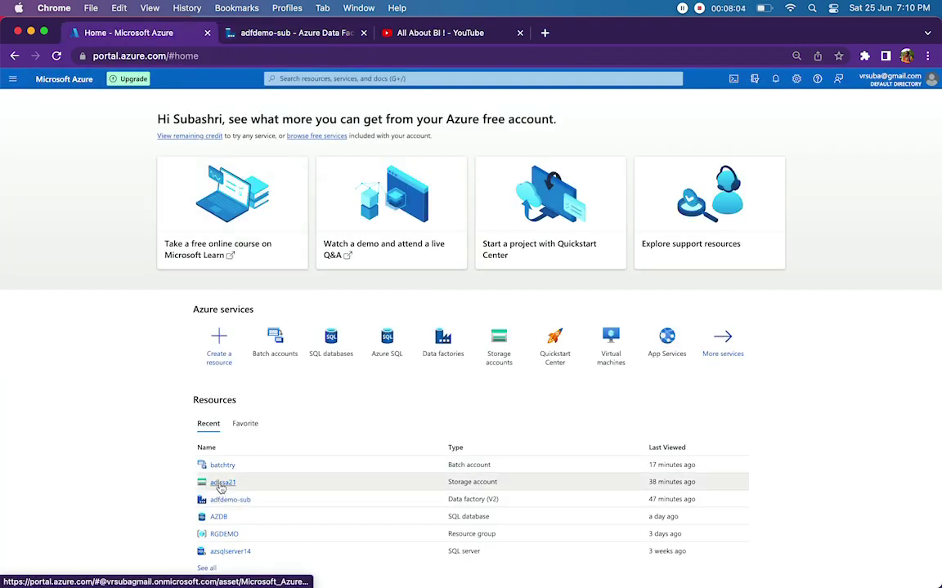
pyautogui.click(221, 484)
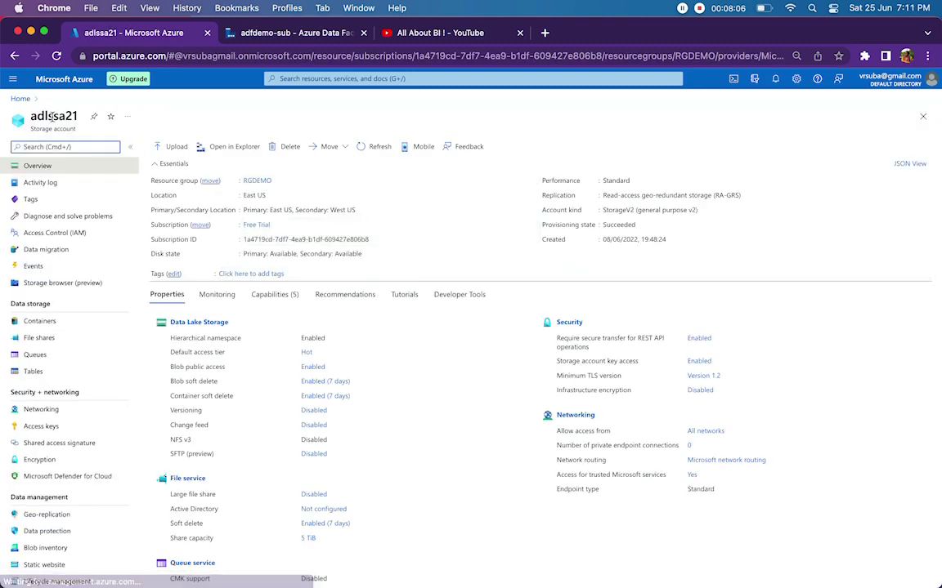
pyautogui.click(332, 34)
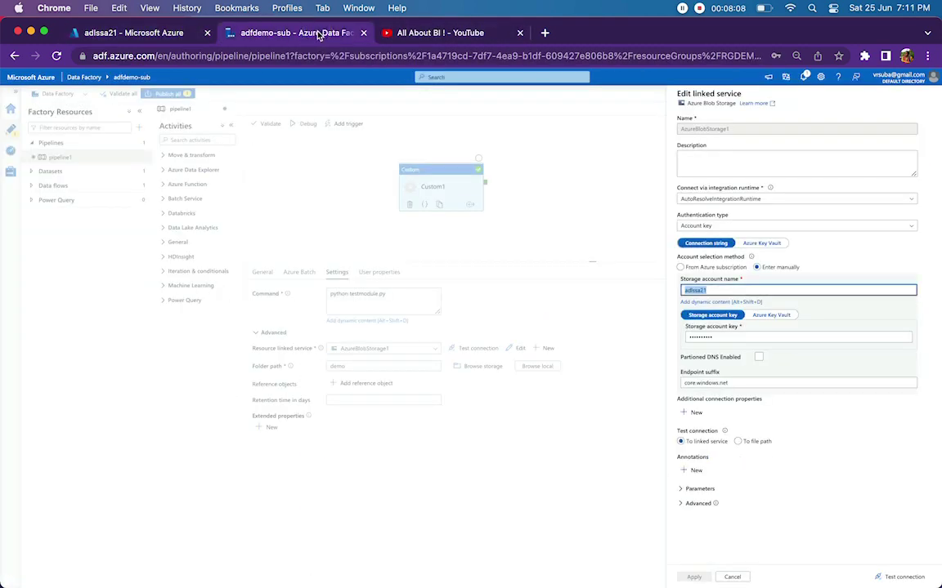
pyautogui.click(732, 577)
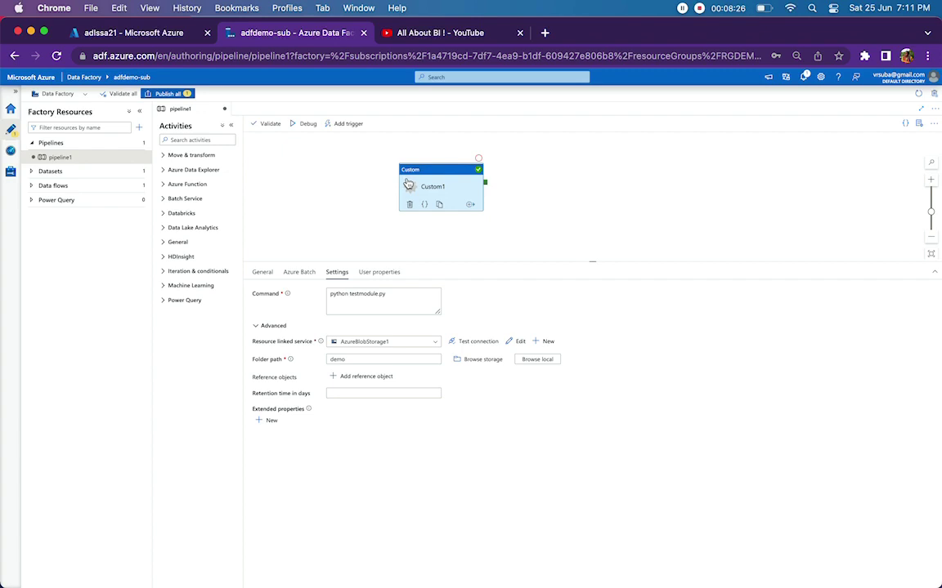
# Step: Show the pipeline's debug run and inspect the Custom1 activity's output, including its stdout.txt and stderr.txt links
pyautogui.click(315, 214)
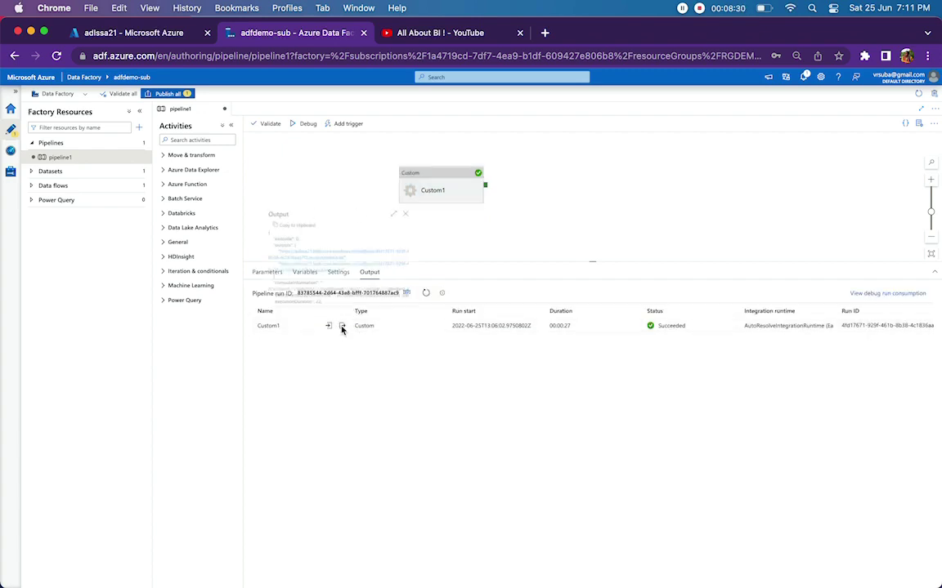
pyautogui.click(342, 327)
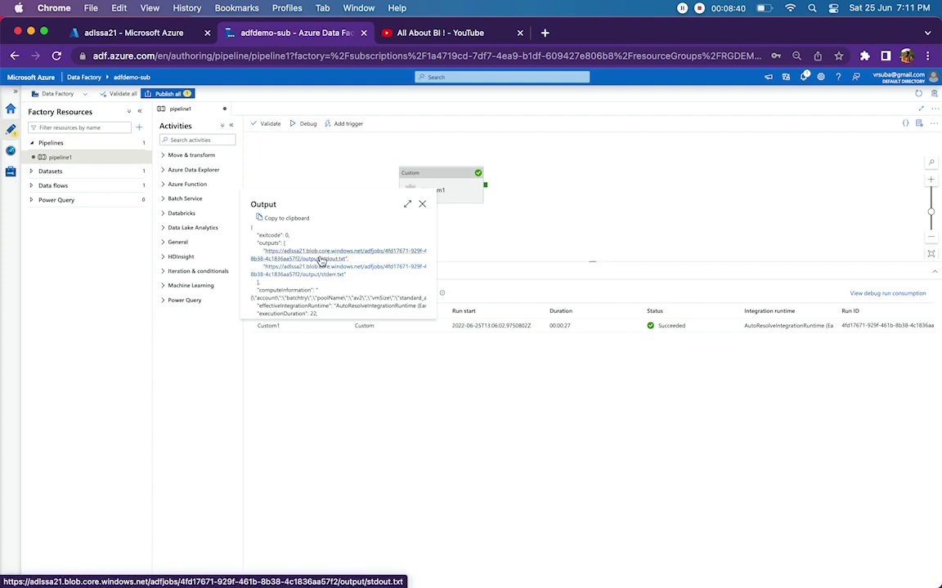
pyautogui.click(482, 260)
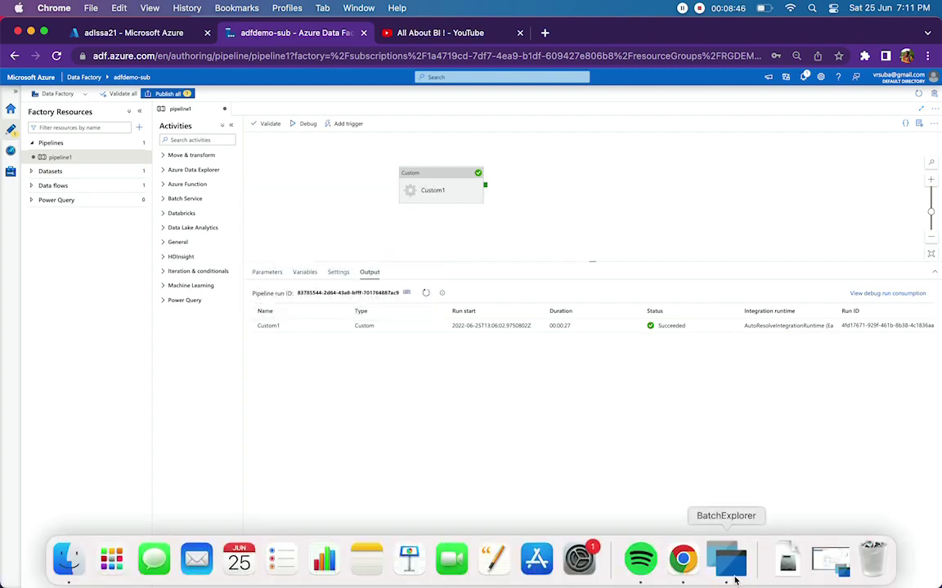
# Step: Switch to BatchExplorer and review the task list of the adfv2-av2 job
pyautogui.click(727, 562)
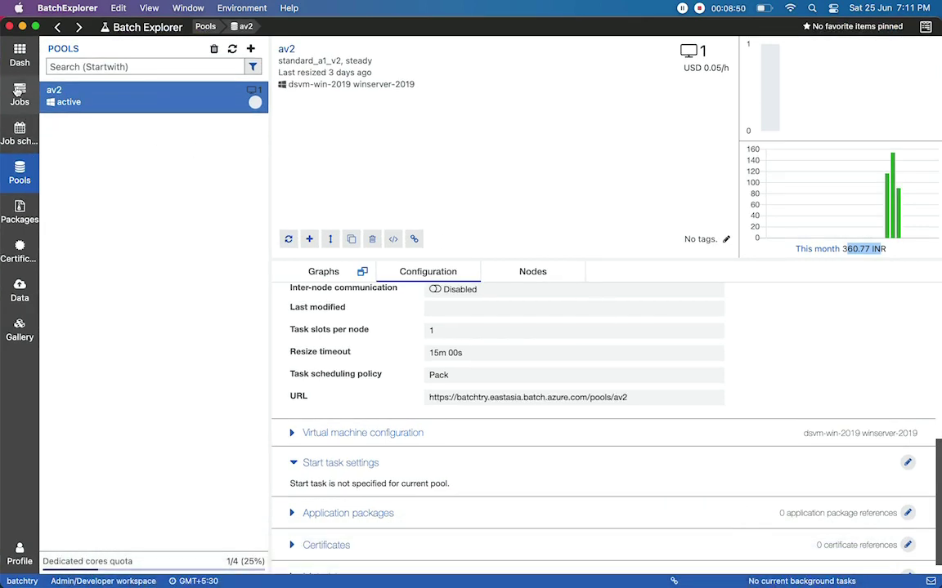
pyautogui.click(20, 96)
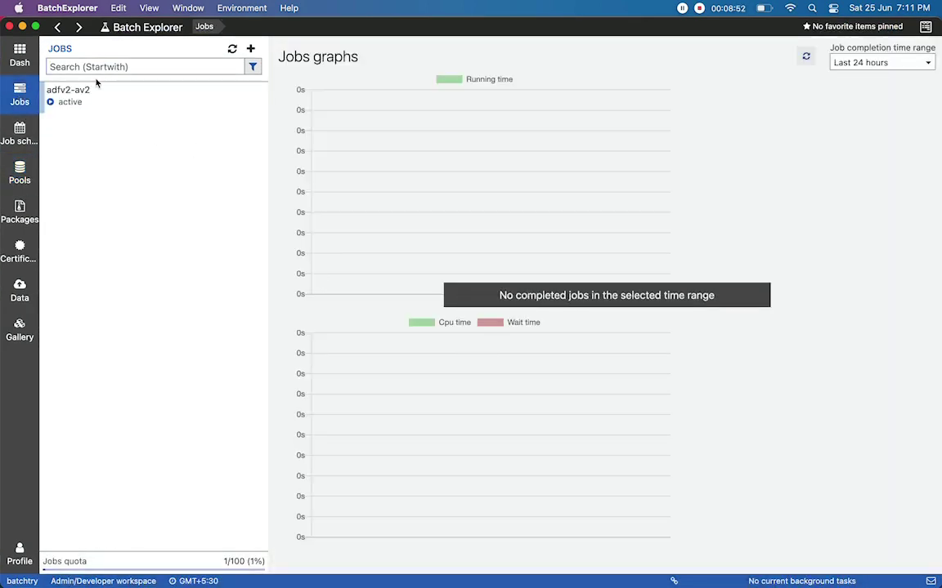
pyautogui.click(74, 96)
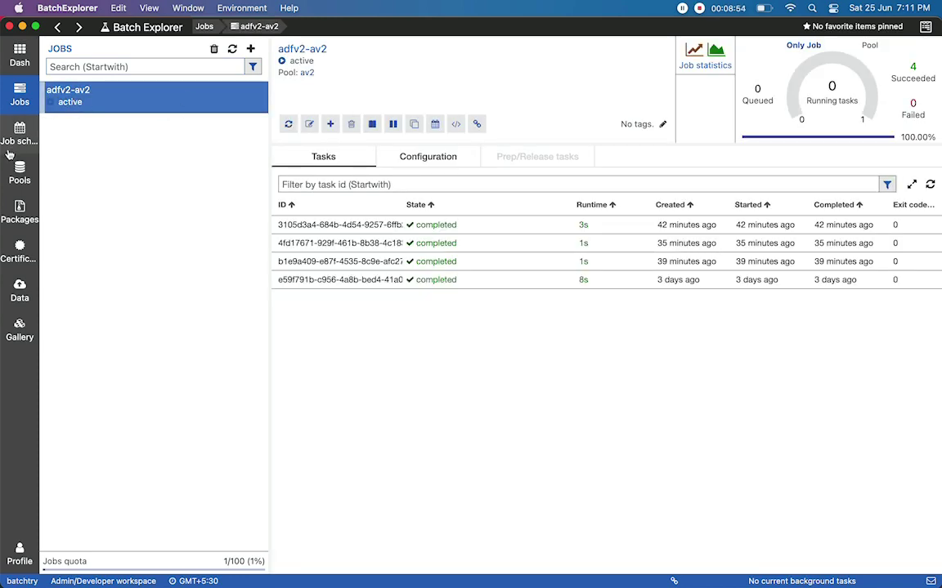
# Step: Open the av2 pool and examine its node's task details in the heatmap
pyautogui.click(19, 170)
pyautogui.click(67, 105)
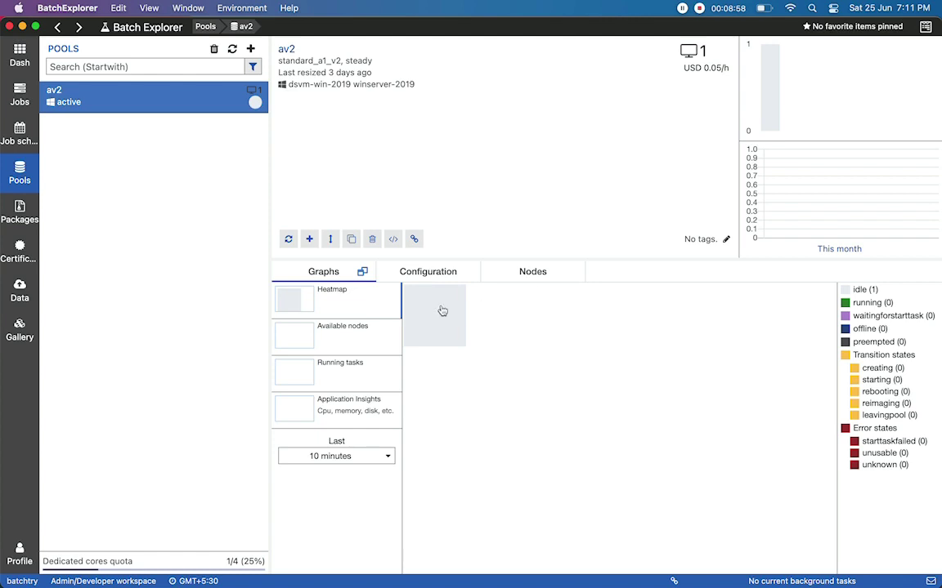
pyautogui.moveTo(423, 310)
pyautogui.moveTo(449, 325)
pyautogui.moveTo(461, 296)
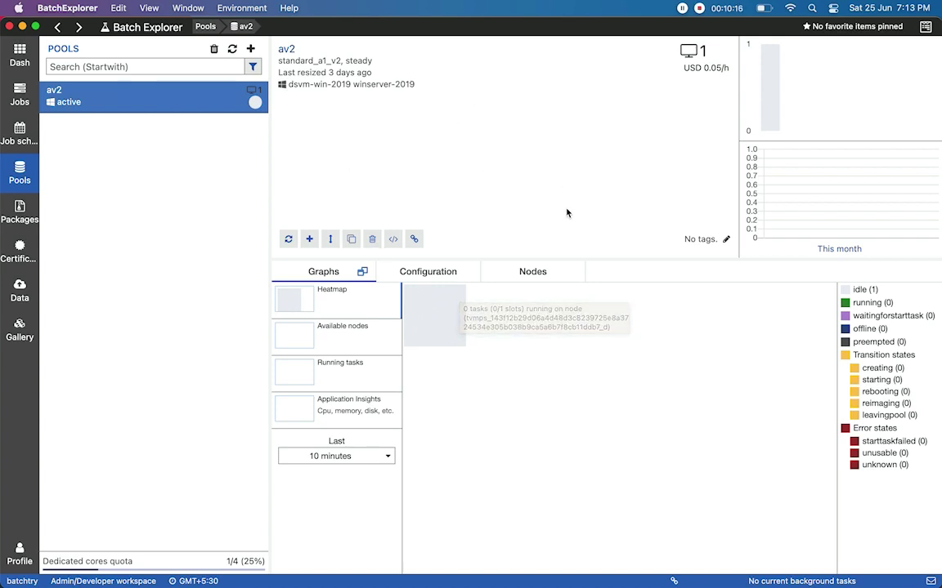
# Step: Open the first task of the adfv2-av2 job, read its stdout.txt and stderr.txt files, and return to the job list
pyautogui.click(19, 95)
pyautogui.click(82, 91)
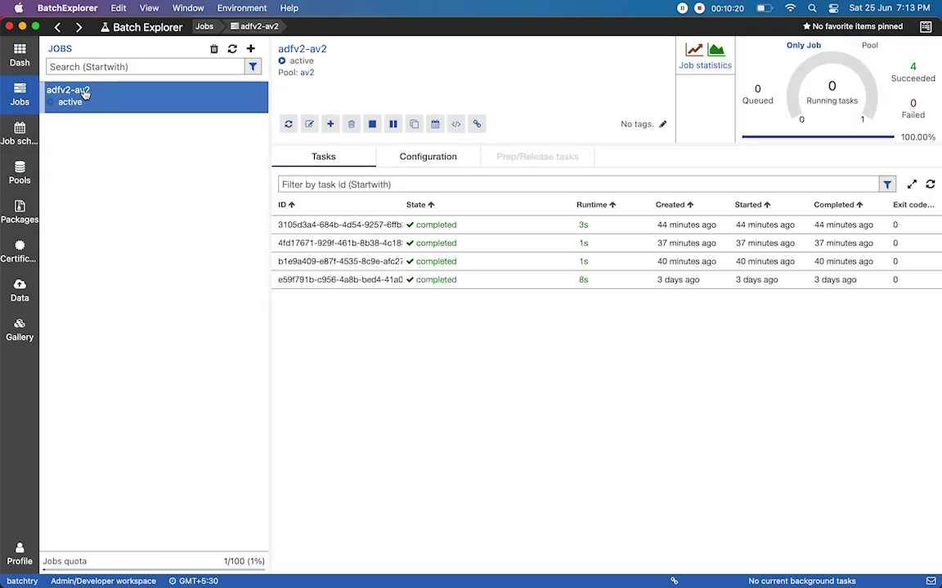
pyautogui.click(315, 228)
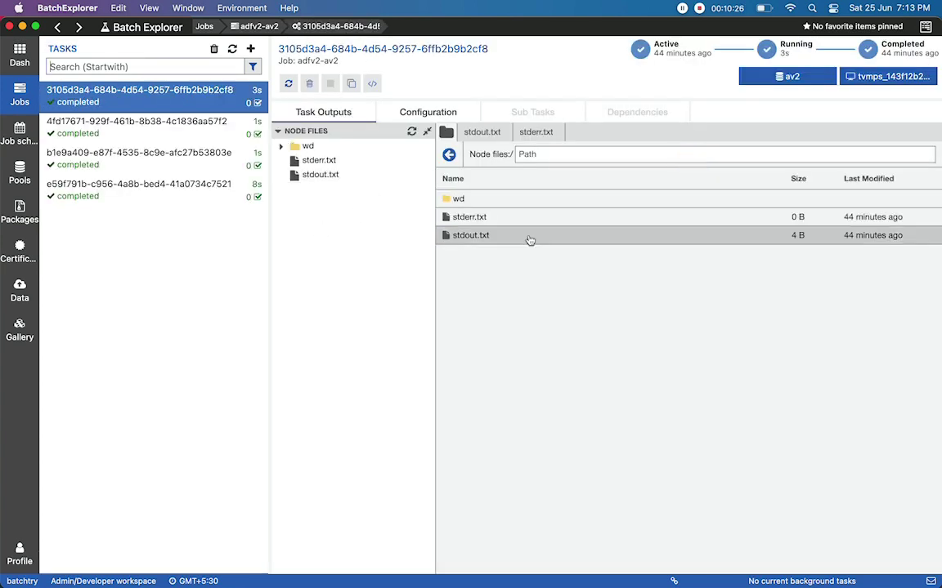
pyautogui.click(479, 236)
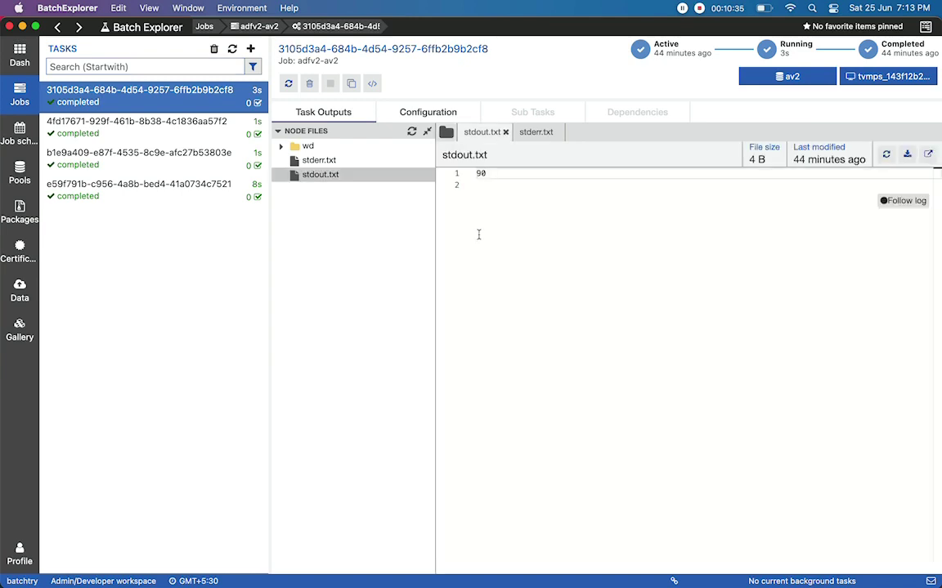
pyautogui.click(528, 136)
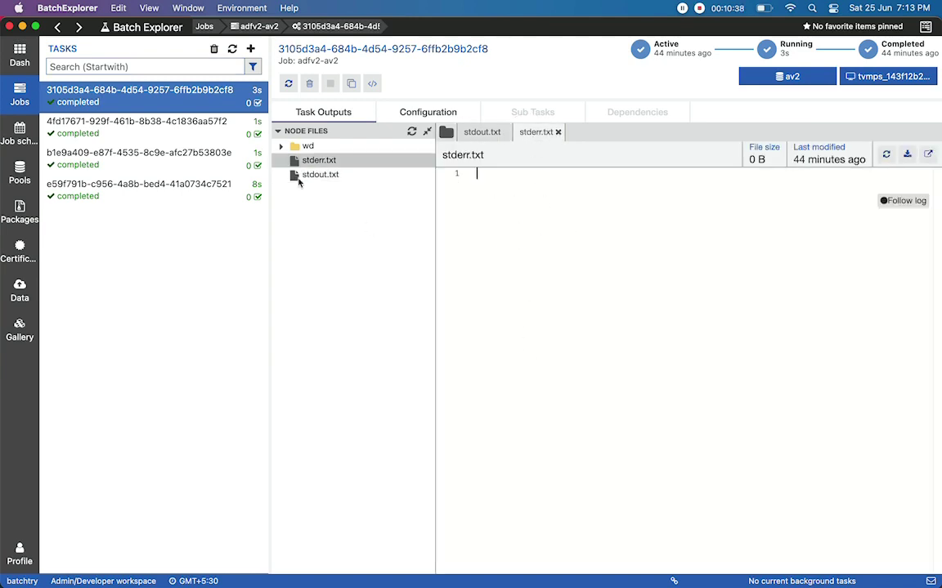
pyautogui.click(26, 82)
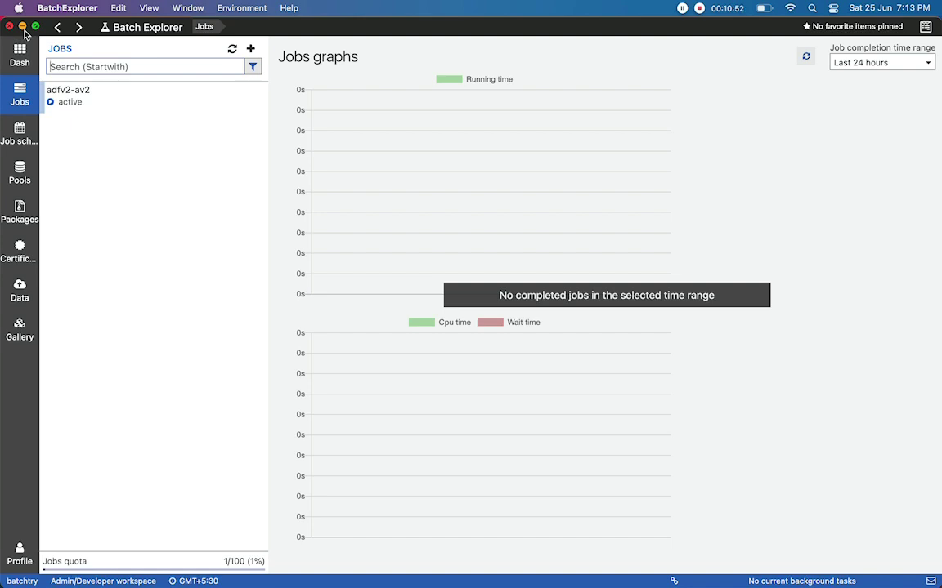
# Step: Minimize BatchExplorer to return to Data Factory, view the Custom1 run's output again, and close it
pyautogui.click(23, 27)
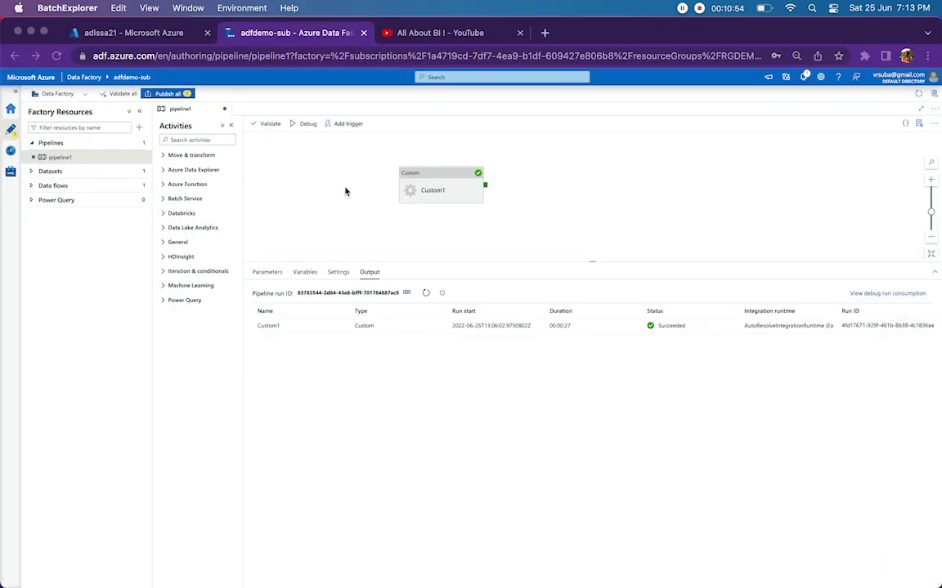
pyautogui.click(340, 326)
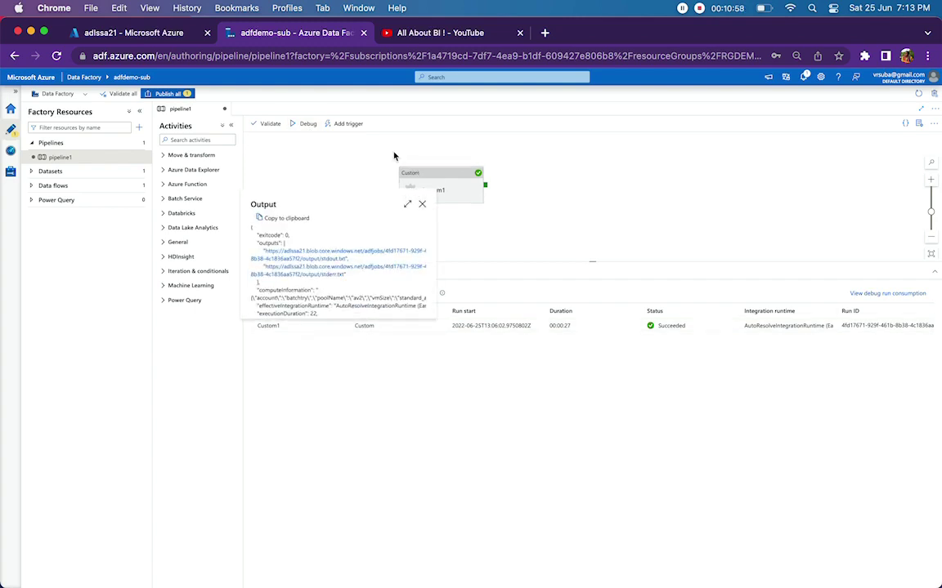
pyautogui.click(422, 203)
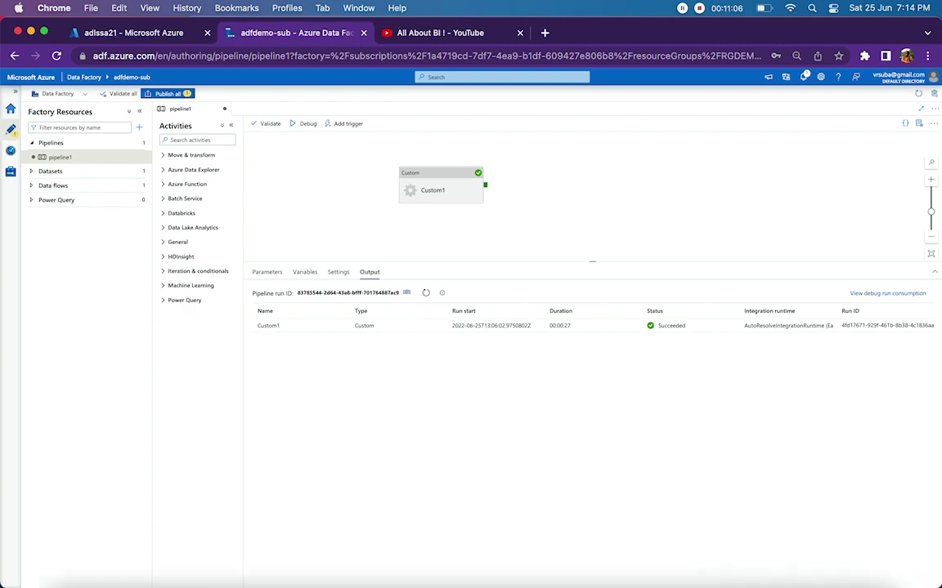
# Step: Switch back to BatchExplorer, check the adfv2-av2 job's tasks once more, and minimize the window
pyautogui.click(719, 550)
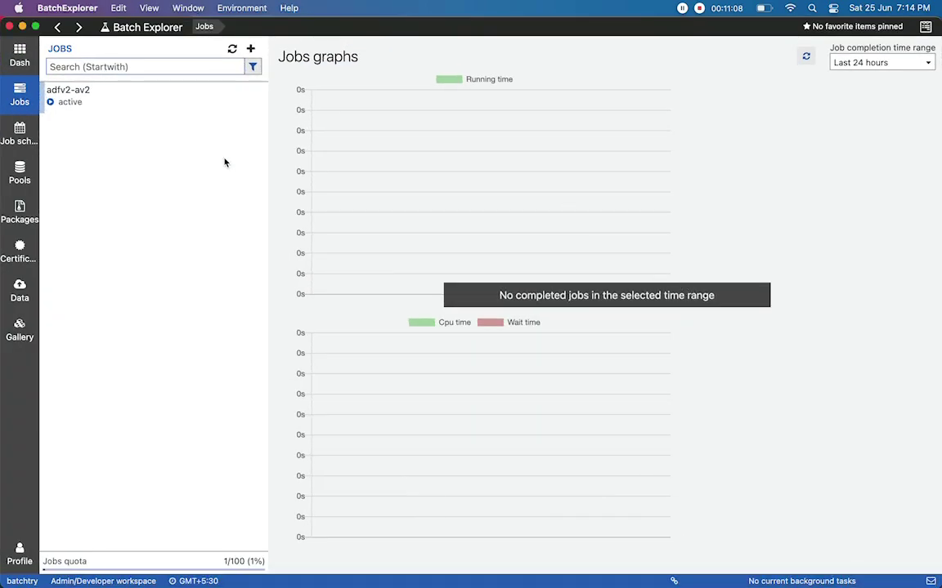
pyautogui.click(122, 105)
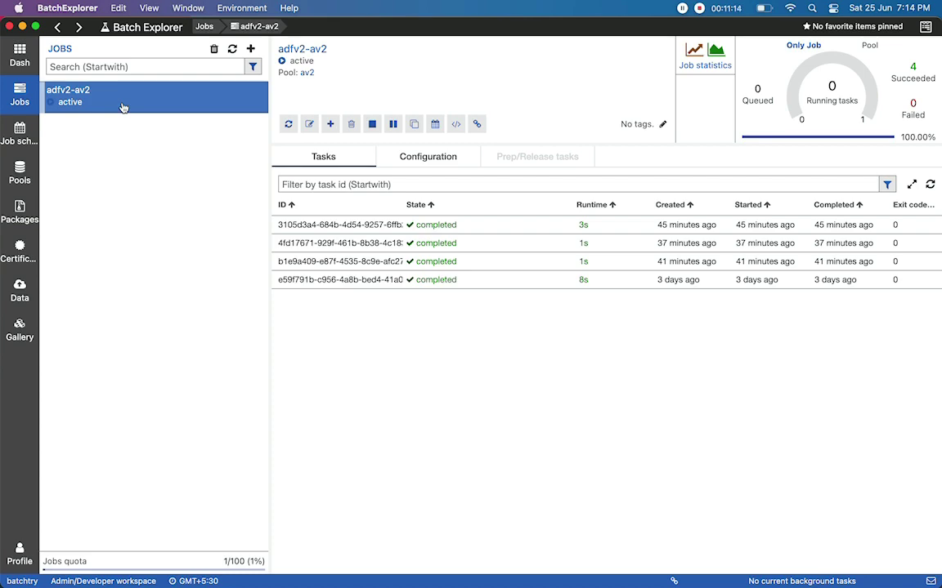
pyautogui.click(23, 26)
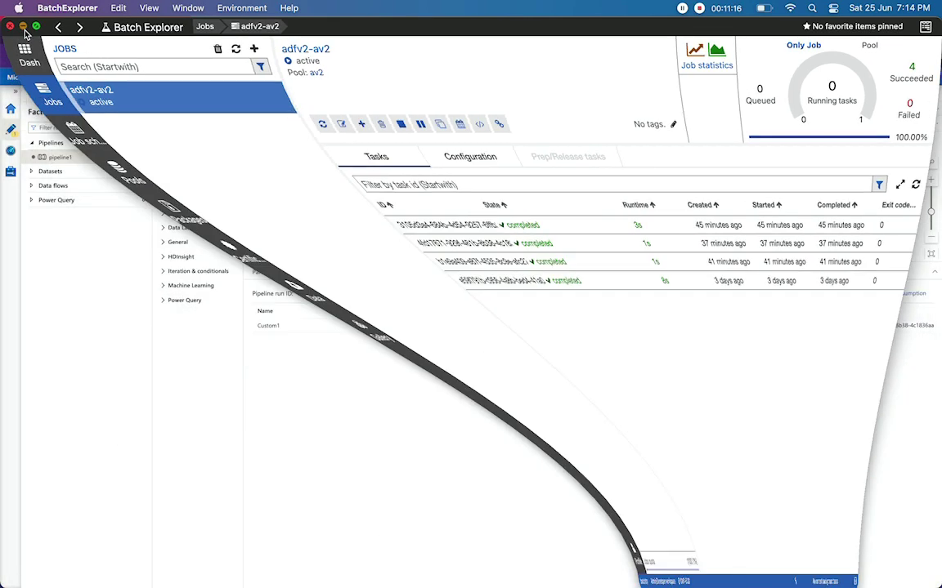